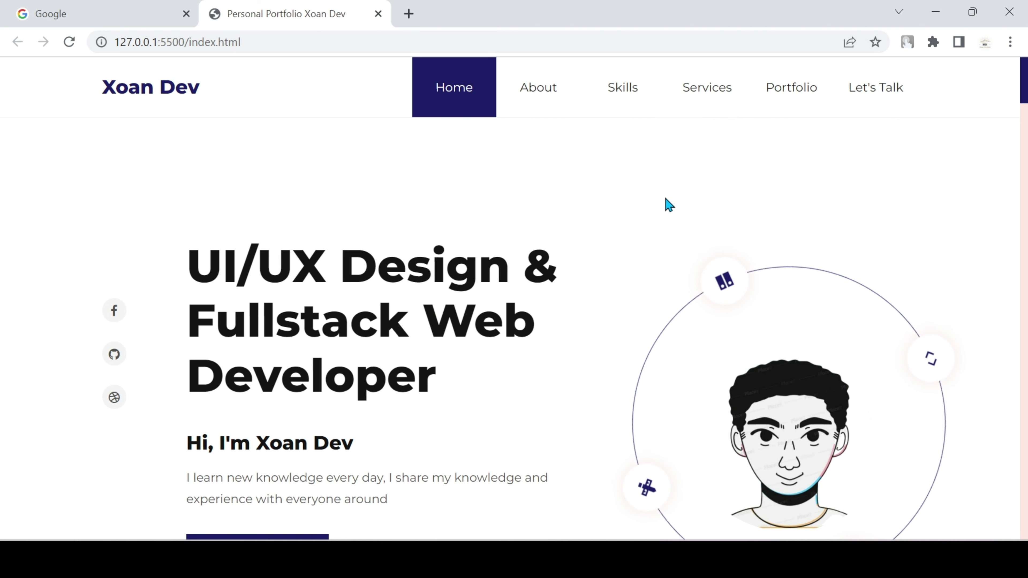
# - Look over the home section of the finished portfolio page and minimise the browser window
pyautogui.scroll(-1, 612, 180)
pyautogui.scroll(-3, 612, 180)
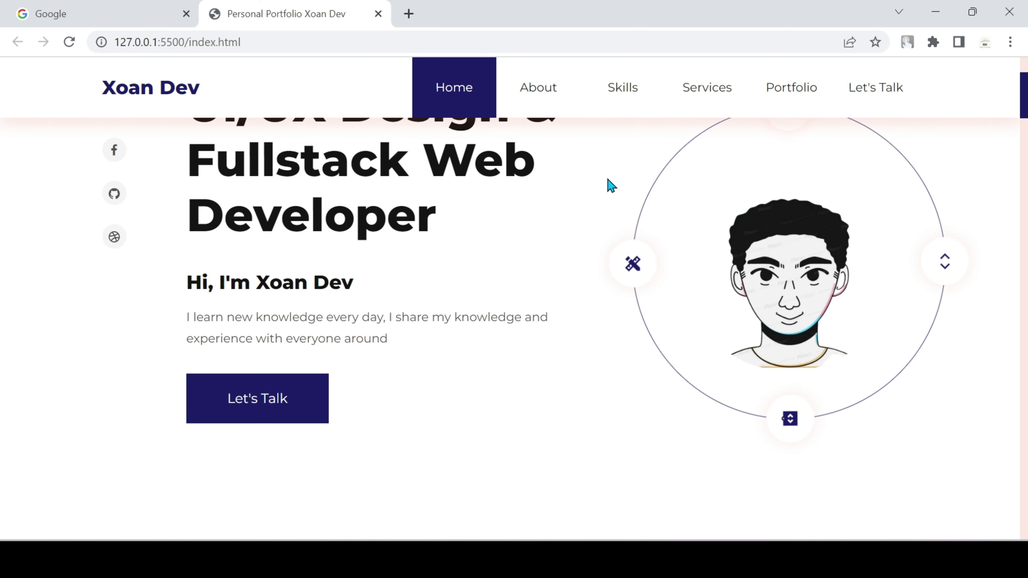
pyautogui.scroll(3, 595, 180)
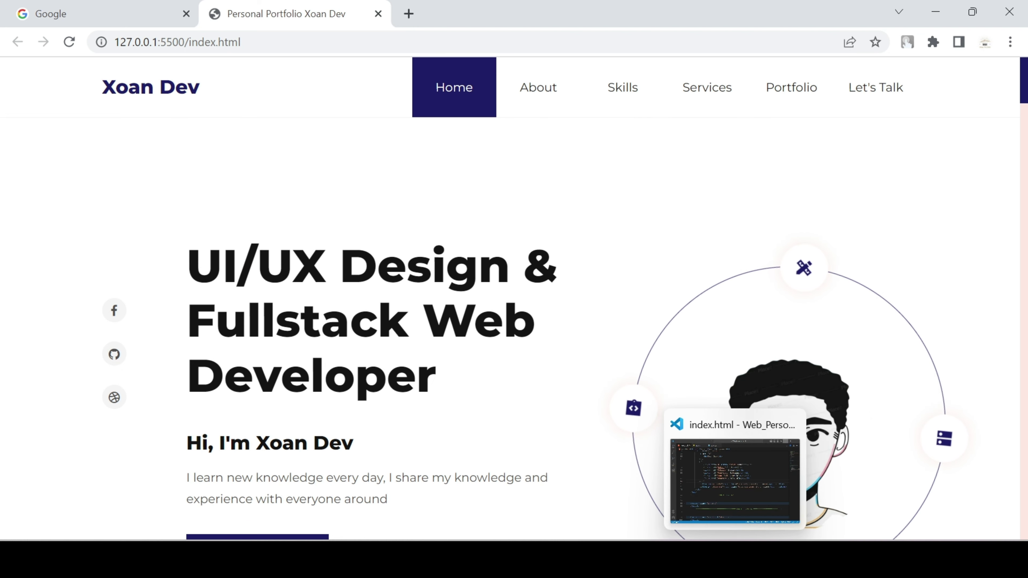
pyautogui.click(933, 18)
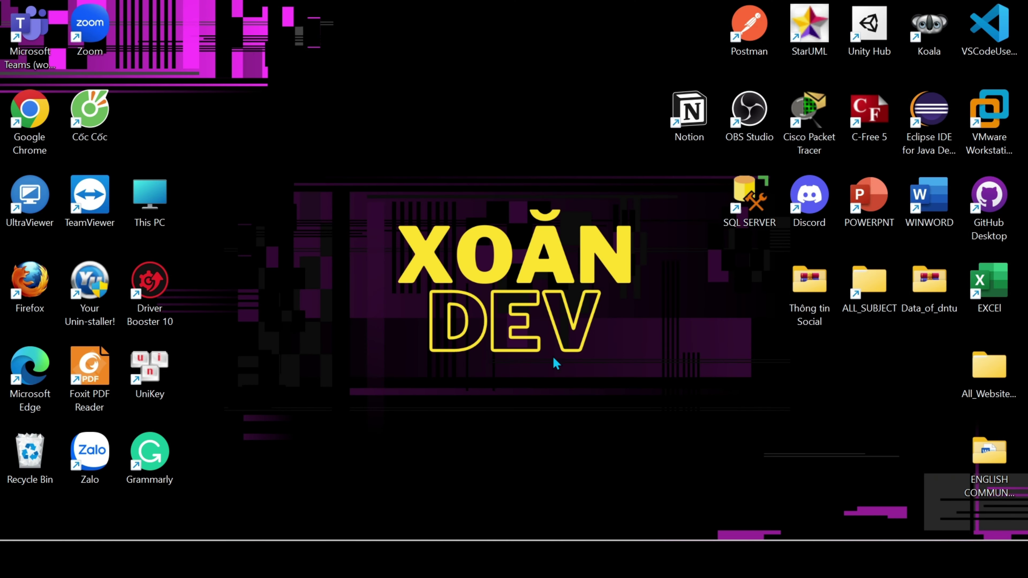
# - Launch Visual Studio Code with its window maximised and minimise it to return to the desktop
pyautogui.press('super')
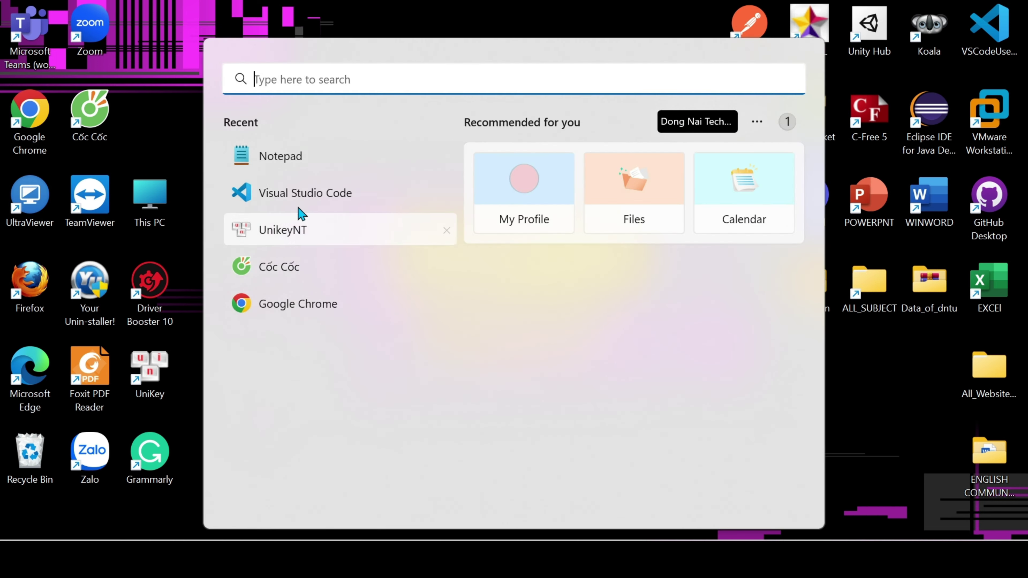
pyautogui.click(295, 198)
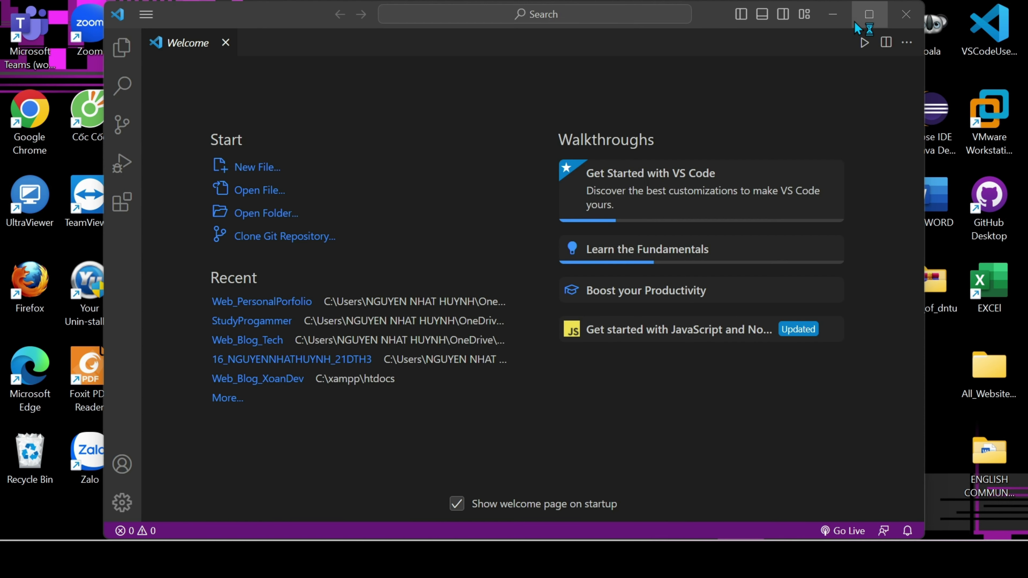
pyautogui.click(854, 22)
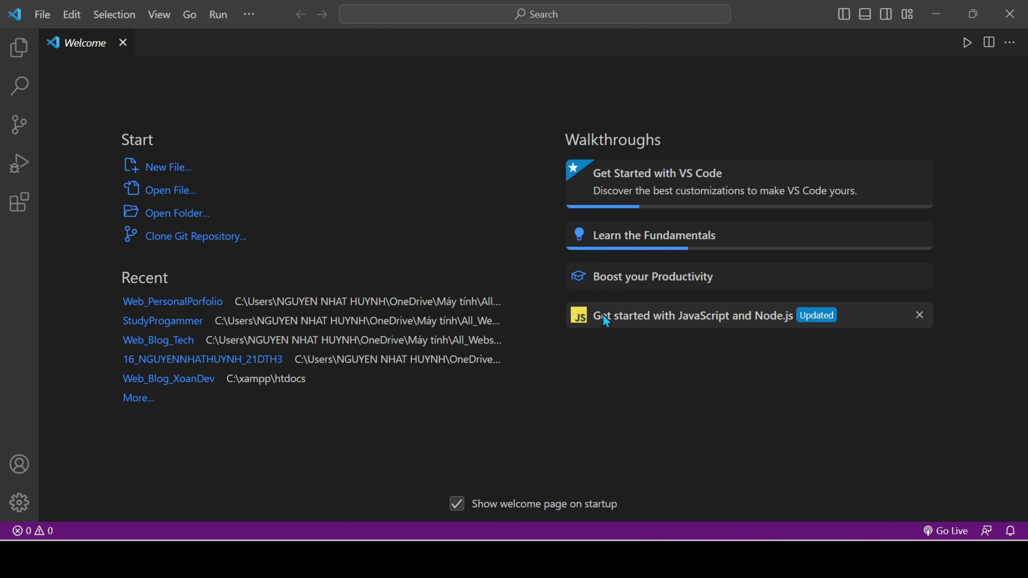
pyautogui.click(936, 13)
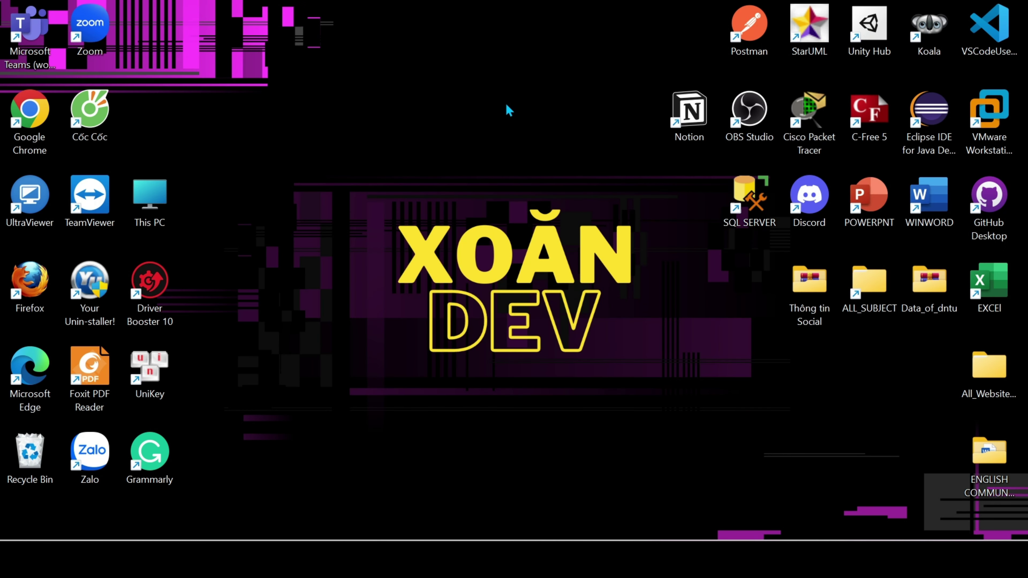
# - Create a desktop folder named Web_Portfoli and move it to the free area below the Notion and SQL SERVER shortcuts
pyautogui.rightClick(511, 114)
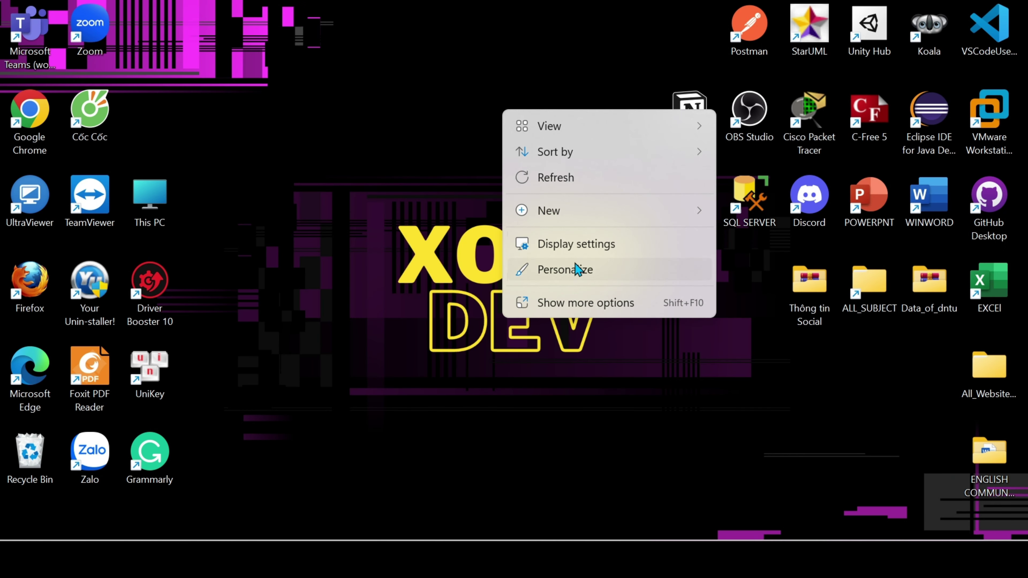
pyautogui.moveTo(621, 212)
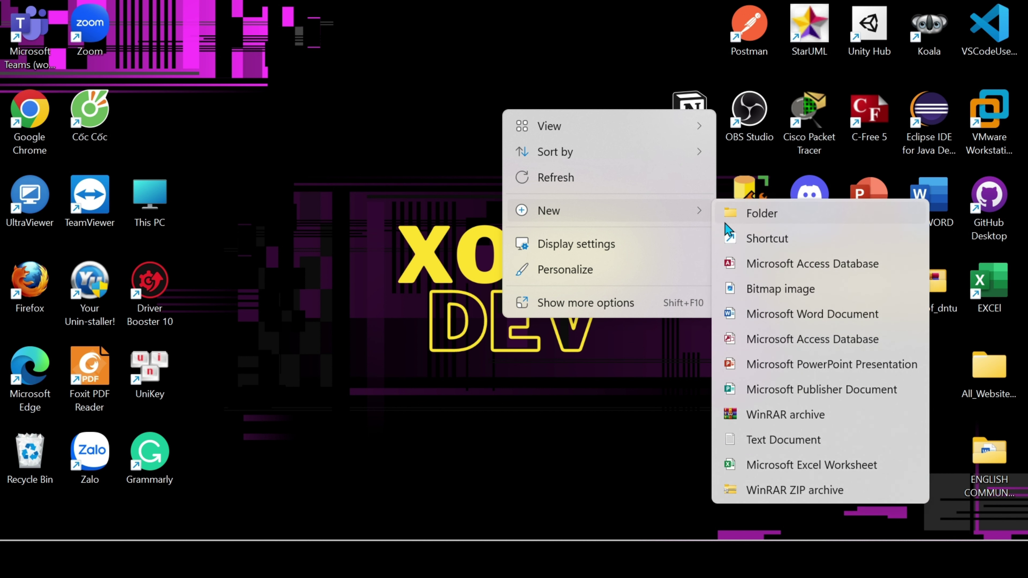
pyautogui.click(762, 214)
pyautogui.press('BackSpace')
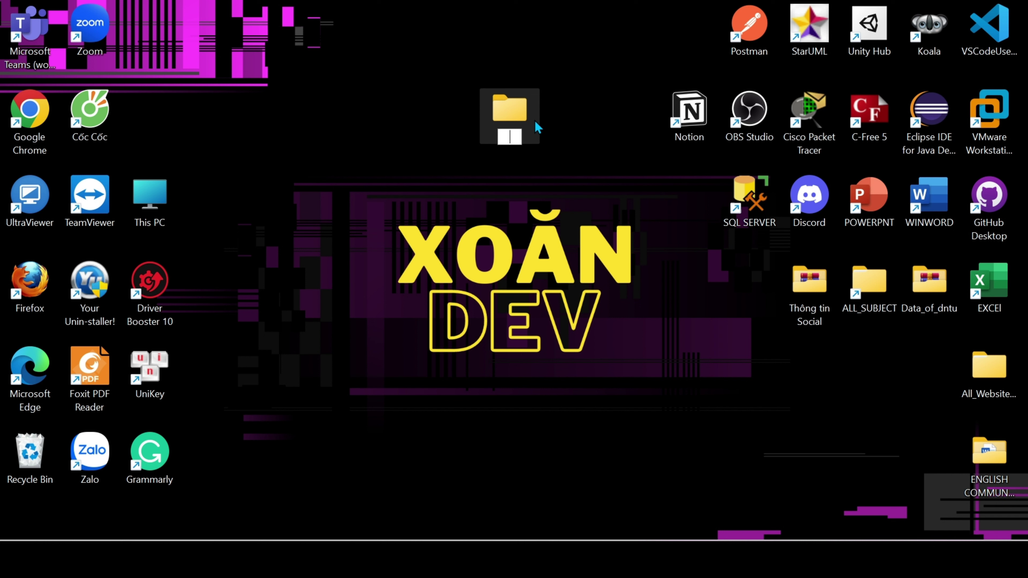
pyautogui.write('Web_Portfoli')
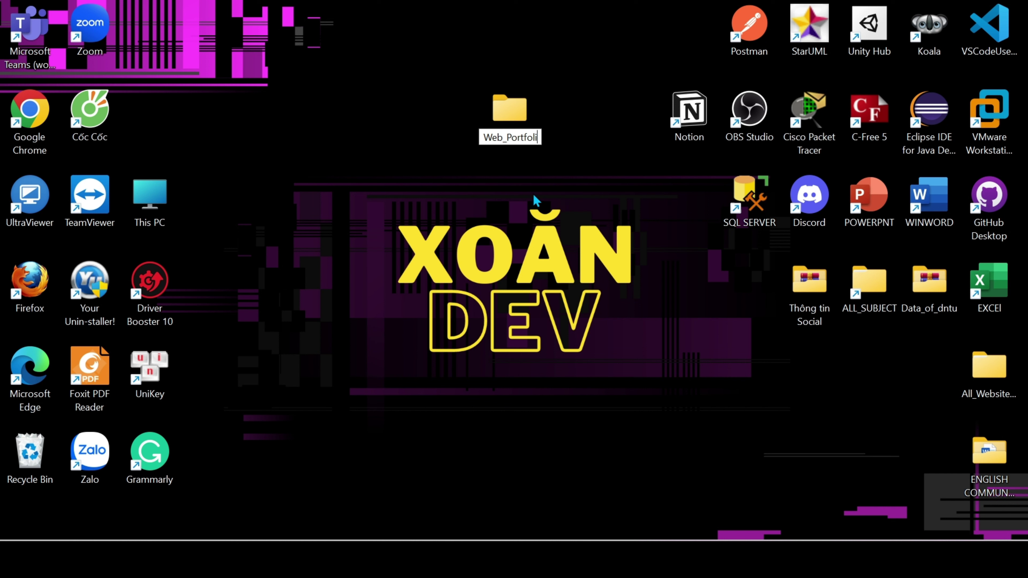
pyautogui.press('Return')
pyautogui.moveTo(523, 121); pyautogui.dragTo(736, 377)
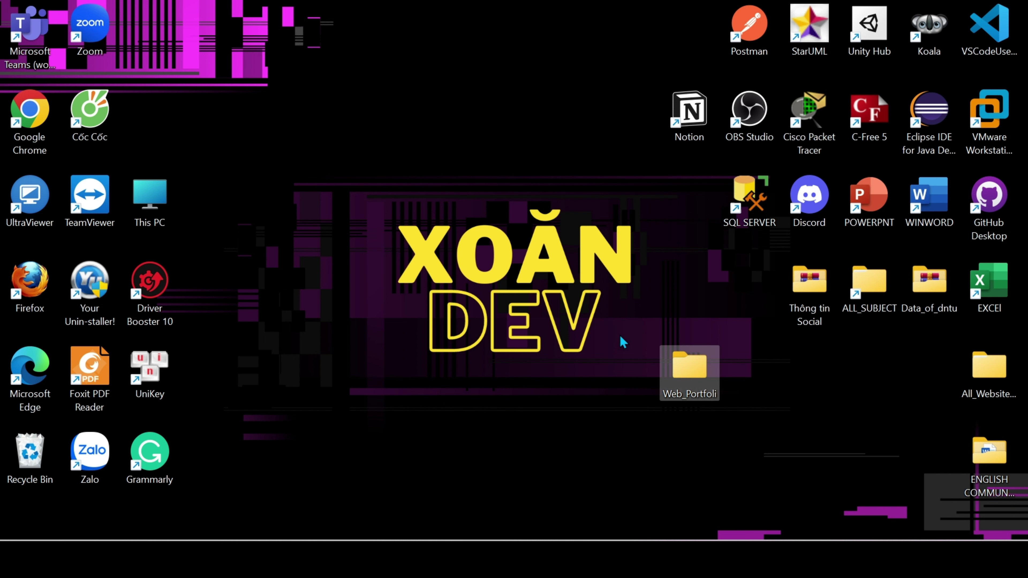
# - Open the Web_Portfoli folder in a maximised window and create an empty file named style.css in it
pyautogui.doubleClick(706, 374)
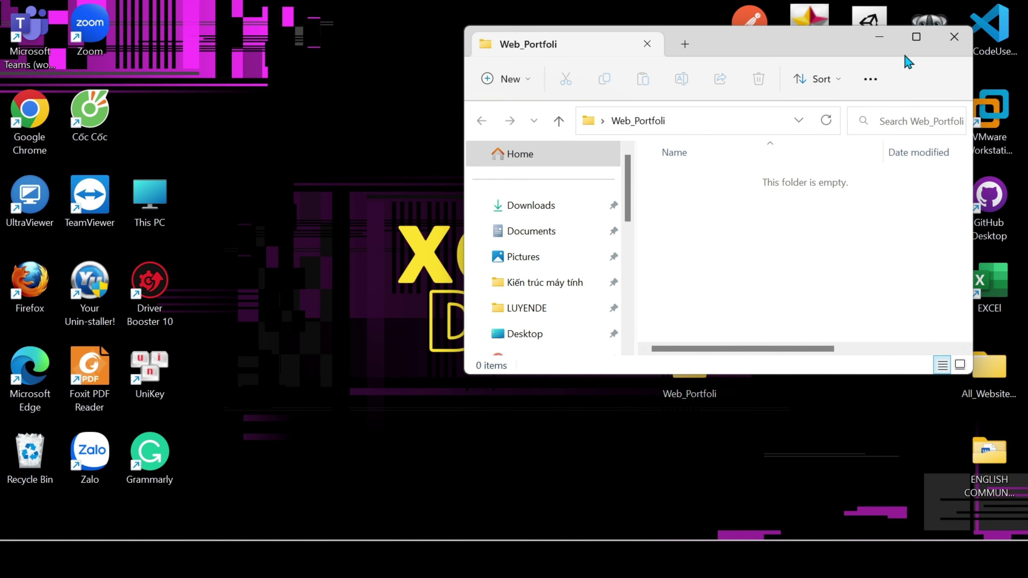
pyautogui.click(915, 47)
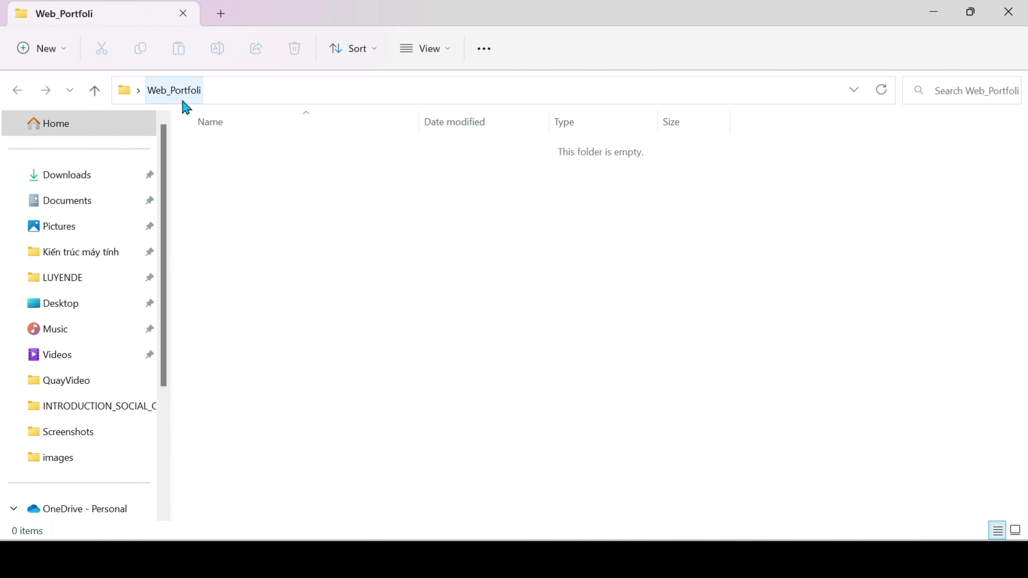
pyautogui.rightClick(303, 205)
pyautogui.moveTo(447, 335)
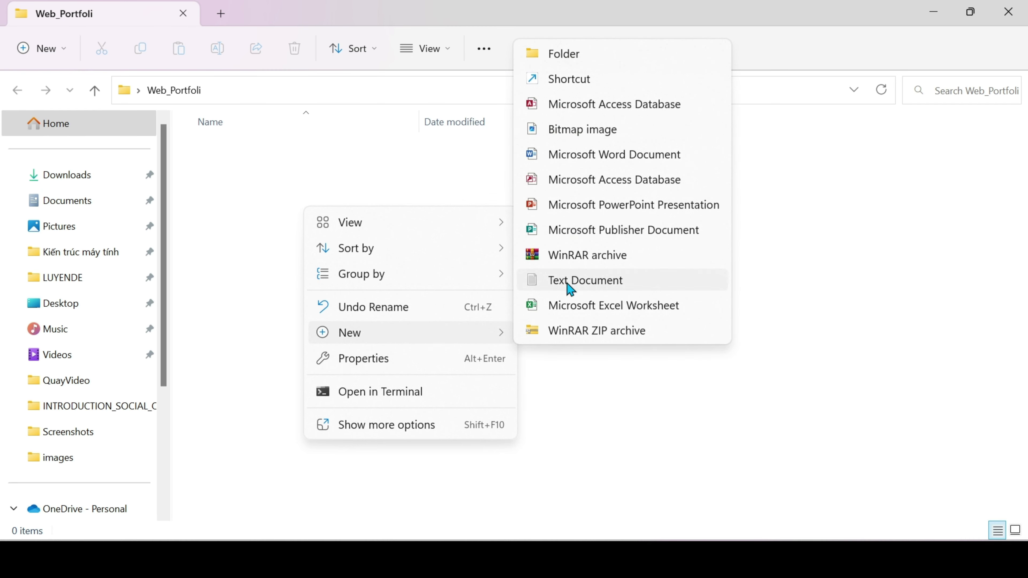
pyautogui.click(567, 285)
pyautogui.press('BackSpace')
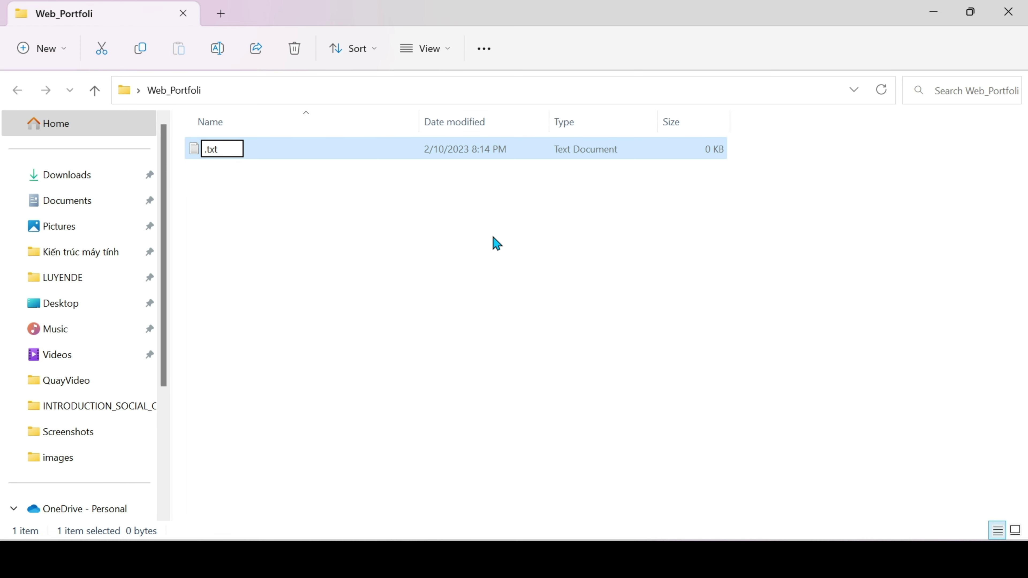
pyautogui.write('style.cs')
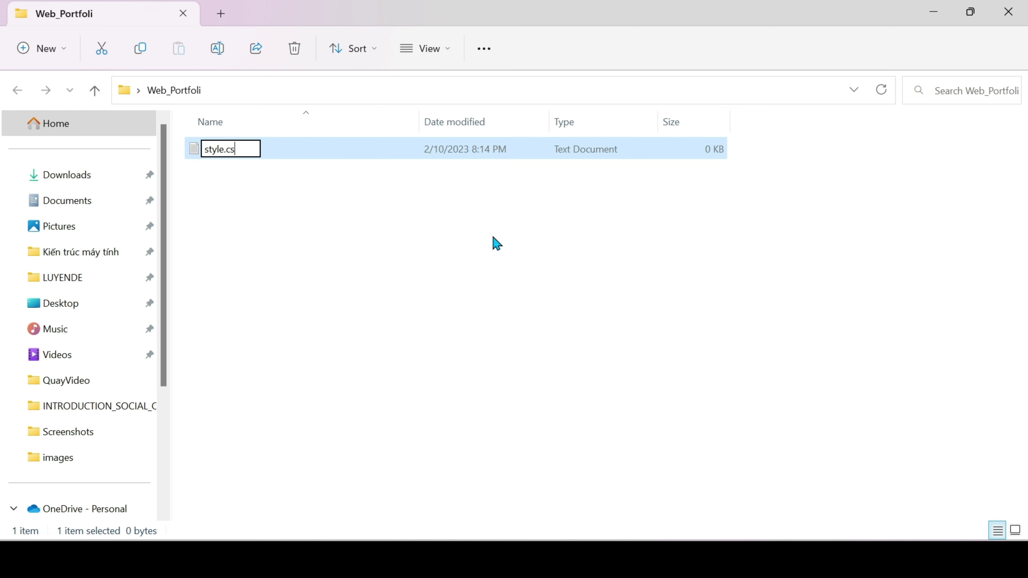
pyautogui.write('s')
pyautogui.press('Return')
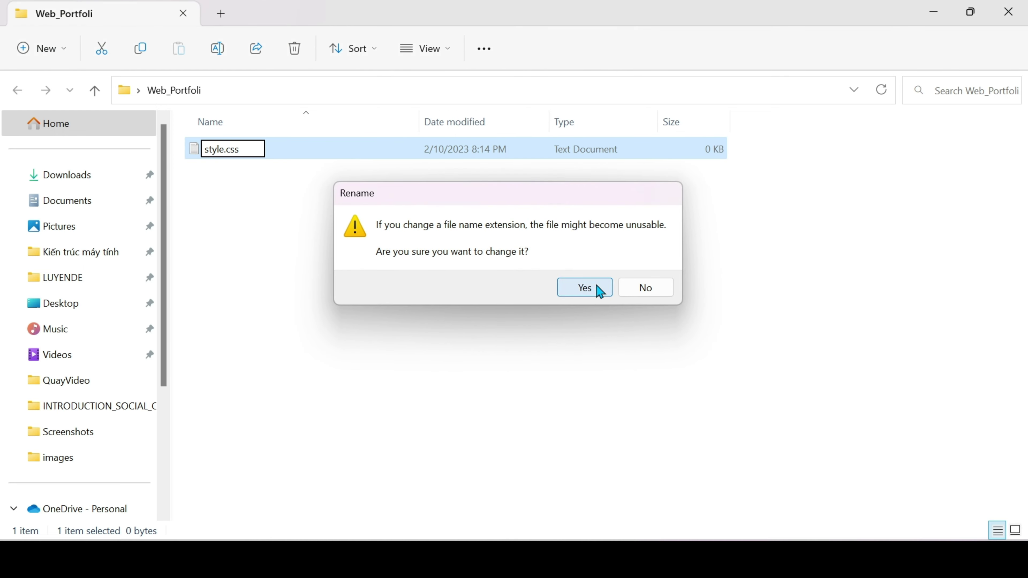
pyautogui.click(597, 285)
# - Create an empty file named index.html in the Web_Portfoli folder, accepting the extension change
pyautogui.rightClick(279, 212)
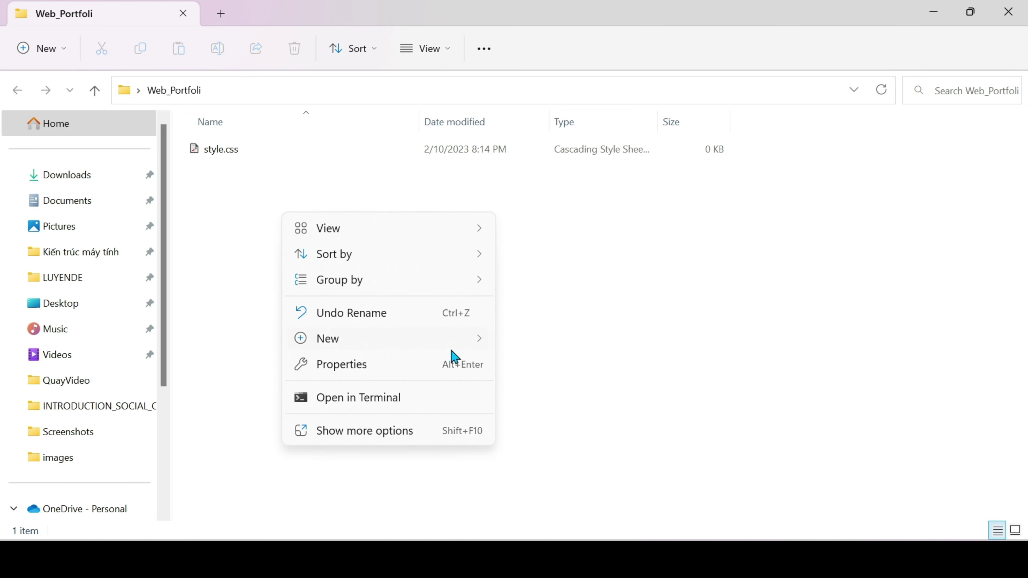
pyautogui.moveTo(465, 349)
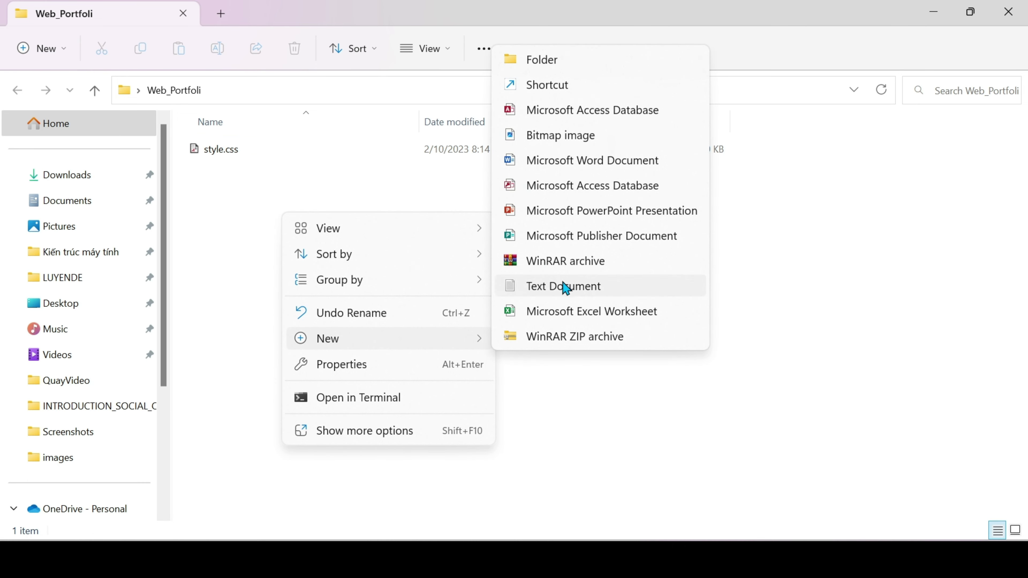
pyautogui.click(565, 292)
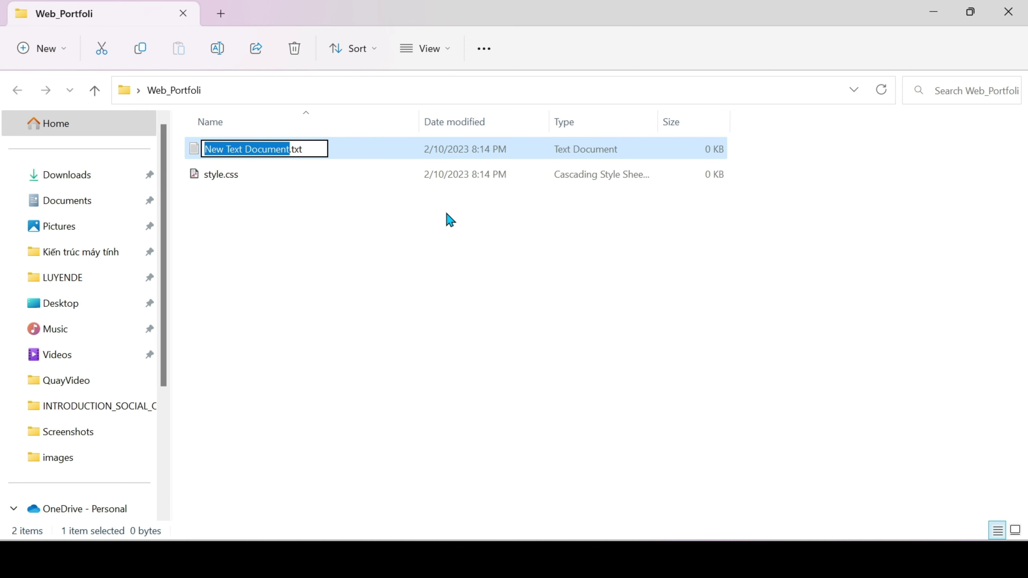
pyautogui.press('BackSpace')
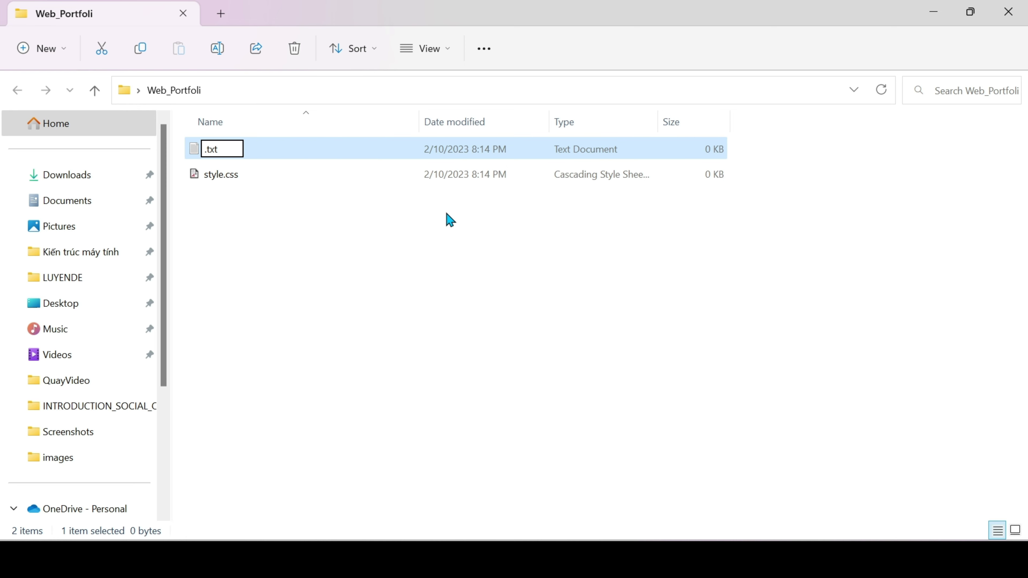
pyautogui.write('inde')
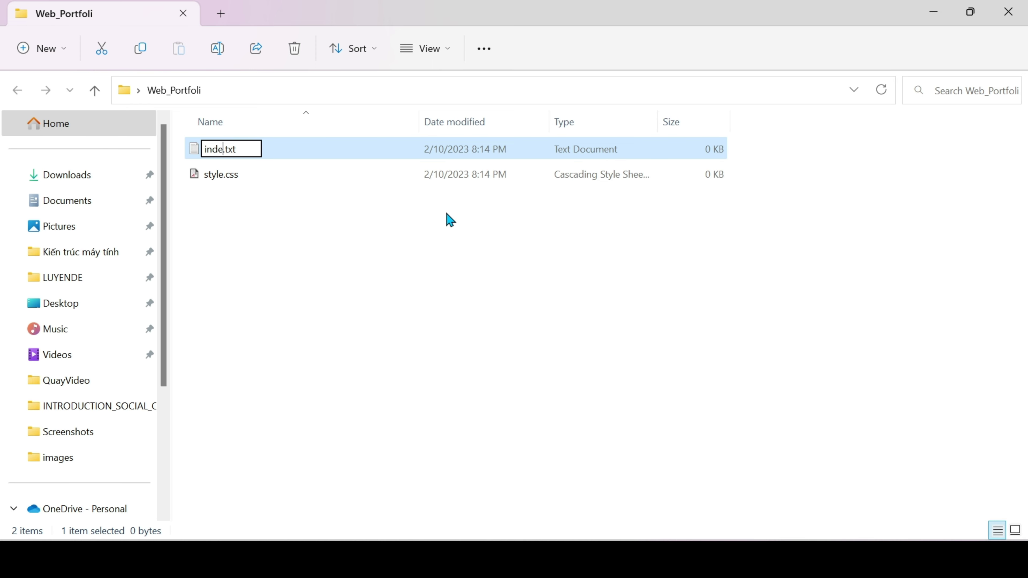
pyautogui.write('c')
pyautogui.press('BackSpace')
pyautogui.write('x')
pyautogui.press('BackSpace')
pyautogui.press('BackSpace')
pyautogui.press('BackSpace')
pyautogui.write('htm')
pyautogui.press('Return')
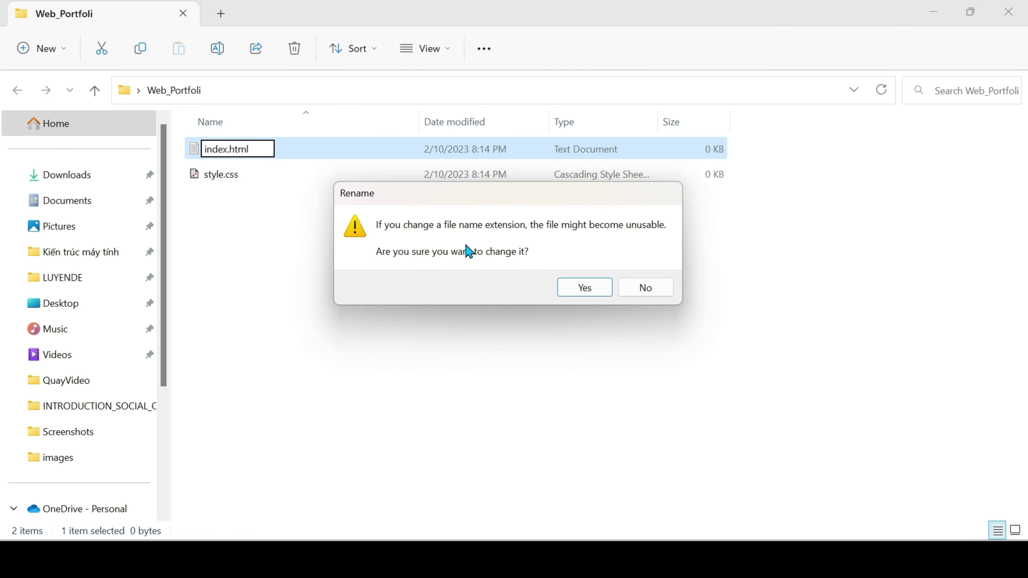
pyautogui.click(579, 283)
# - Create an empty file named main.js in the Web_Portfoli folder, accepting the extension change
pyautogui.rightClick(310, 235)
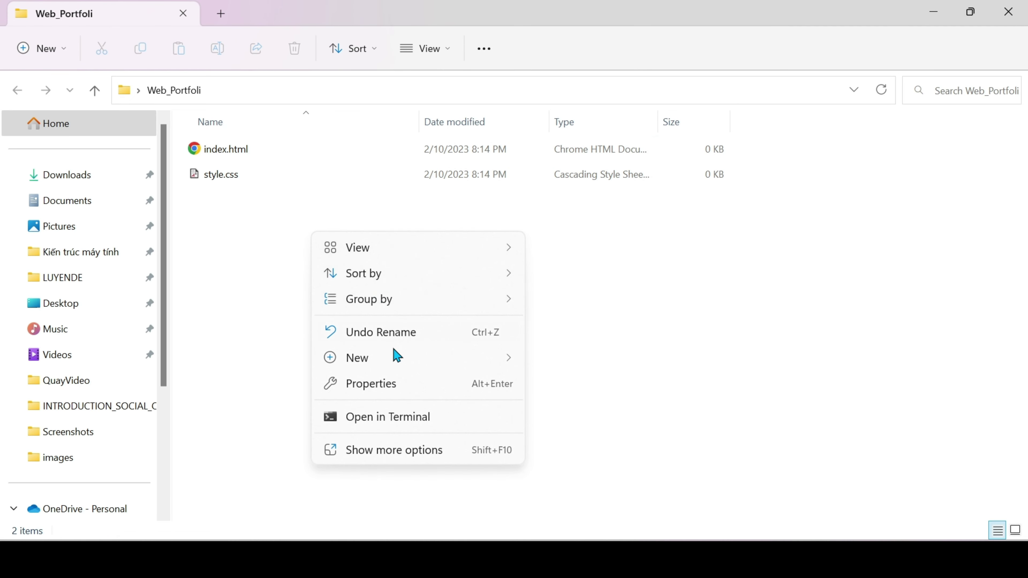
pyautogui.moveTo(467, 360)
pyautogui.click(593, 307)
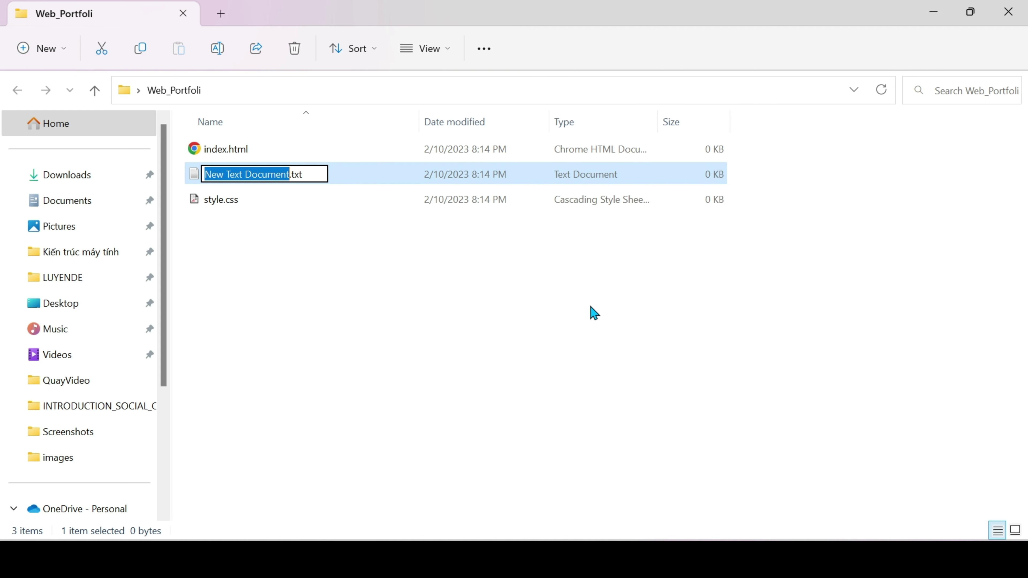
pyautogui.press('BackSpace')
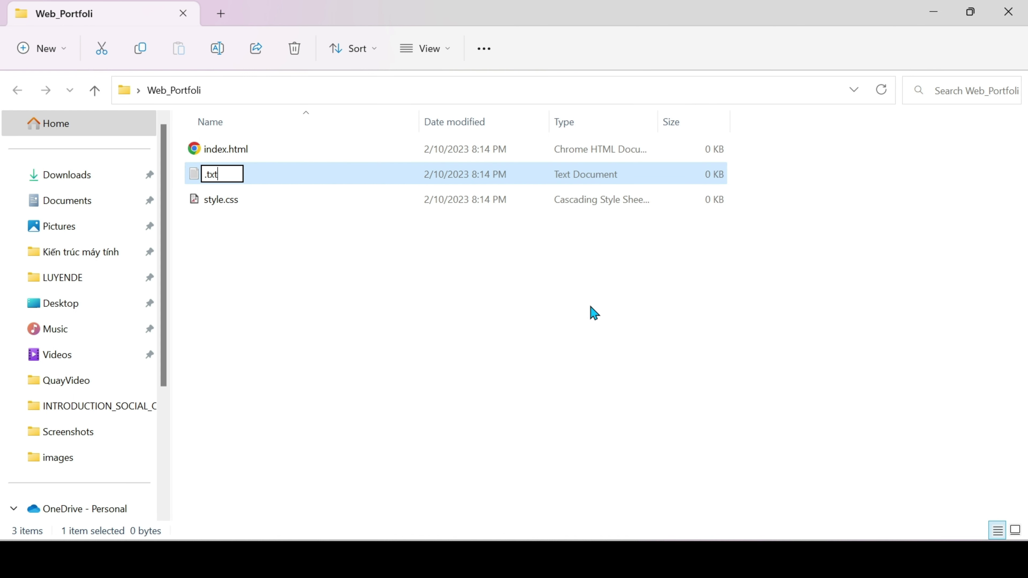
pyautogui.press('BackSpace')
pyautogui.press('BackSpace')
pyautogui.press('BackSpace')
pyautogui.write('main.js')
pyautogui.press('Return')
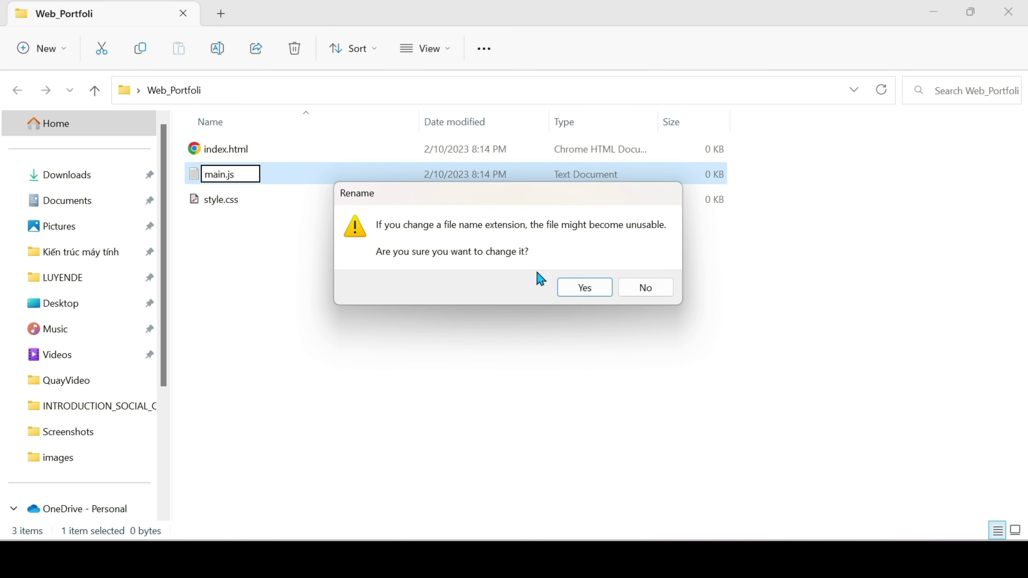
pyautogui.click(570, 289)
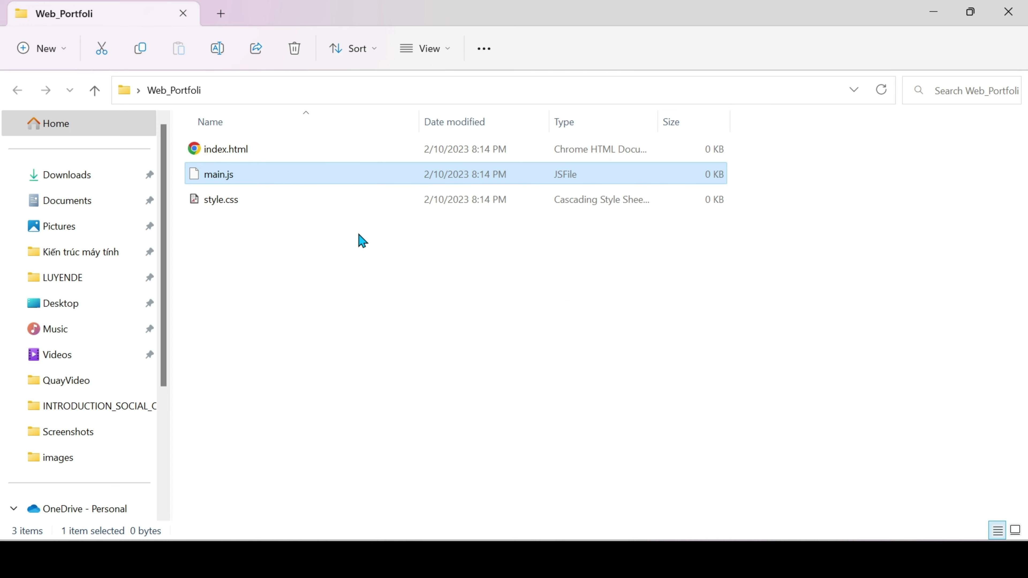
pyautogui.moveTo(268, 311); pyautogui.dragTo(250, 146)
pyautogui.click(284, 264)
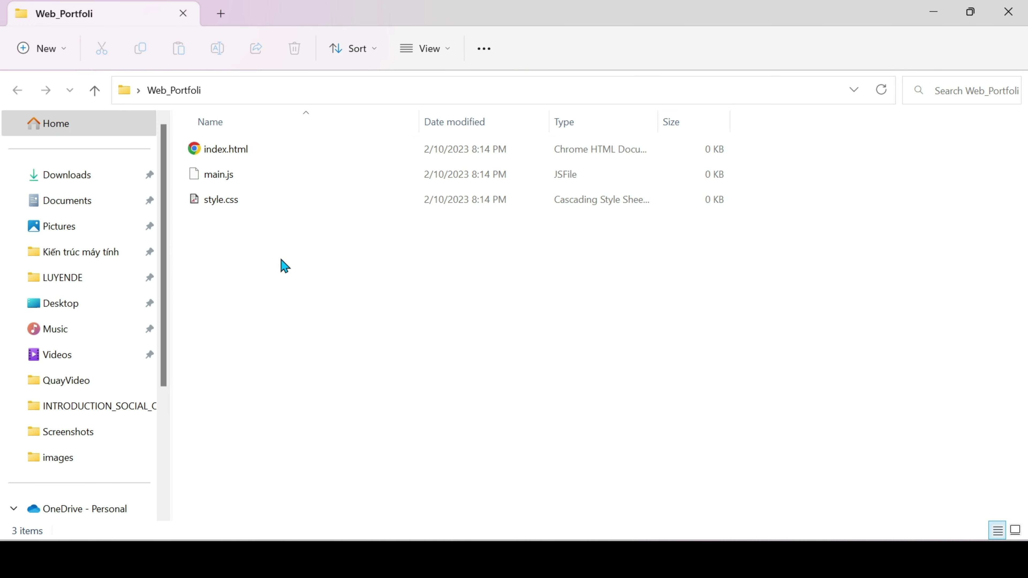
# - Create a folder named images inside the Web_Portfoli folder
pyautogui.rightClick(281, 259)
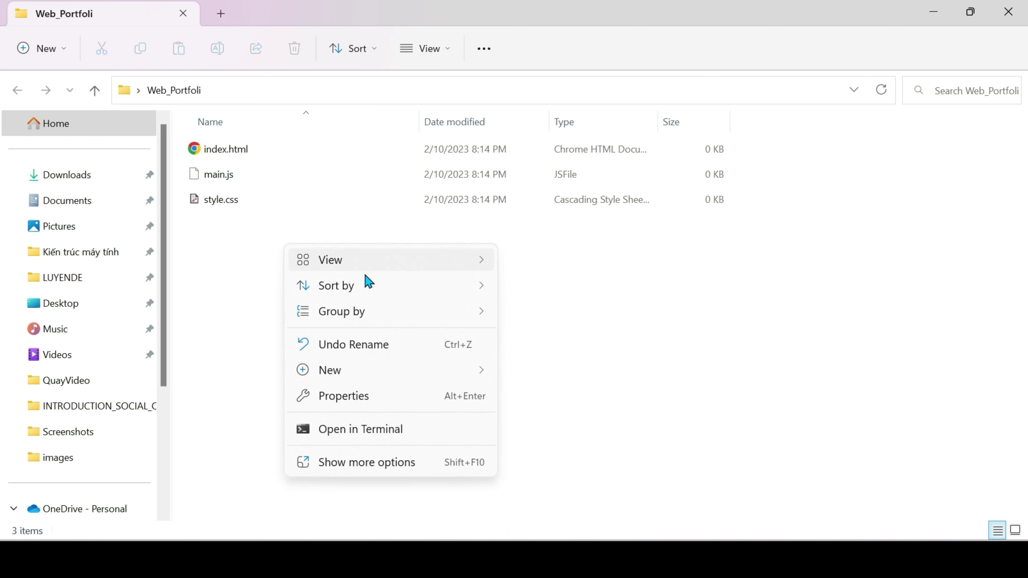
pyautogui.moveTo(477, 374)
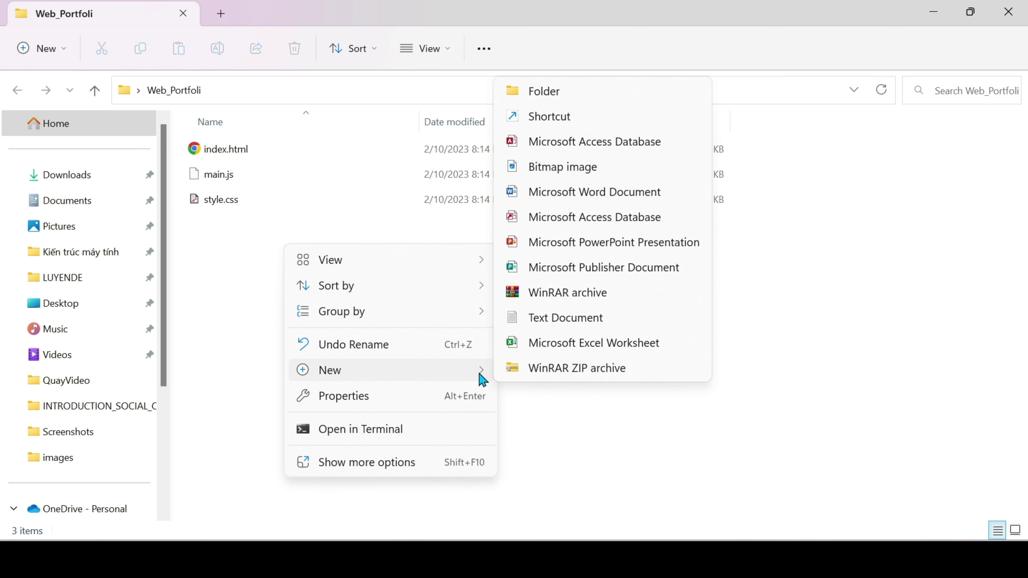
pyautogui.click(553, 102)
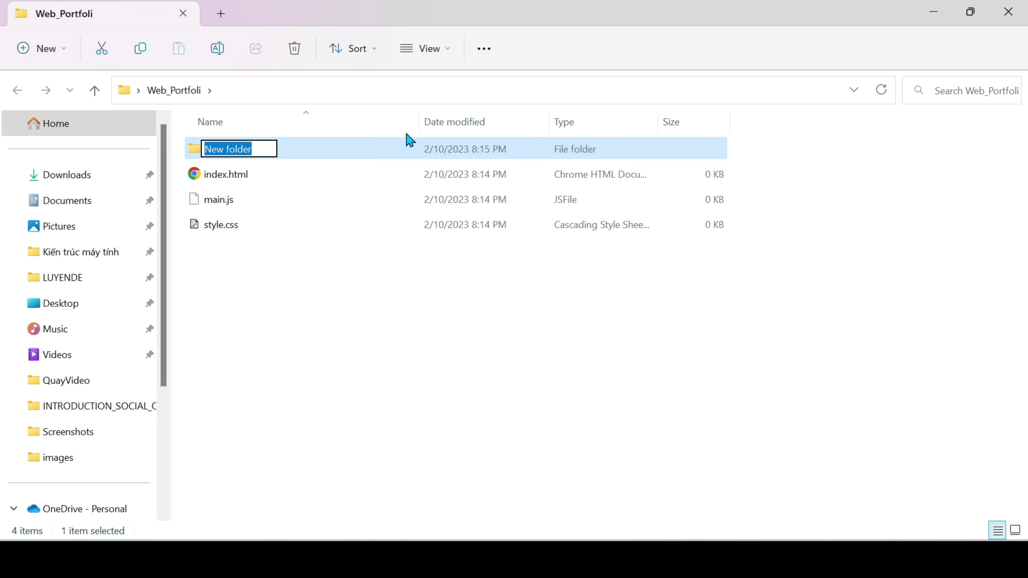
pyautogui.press('BackSpace')
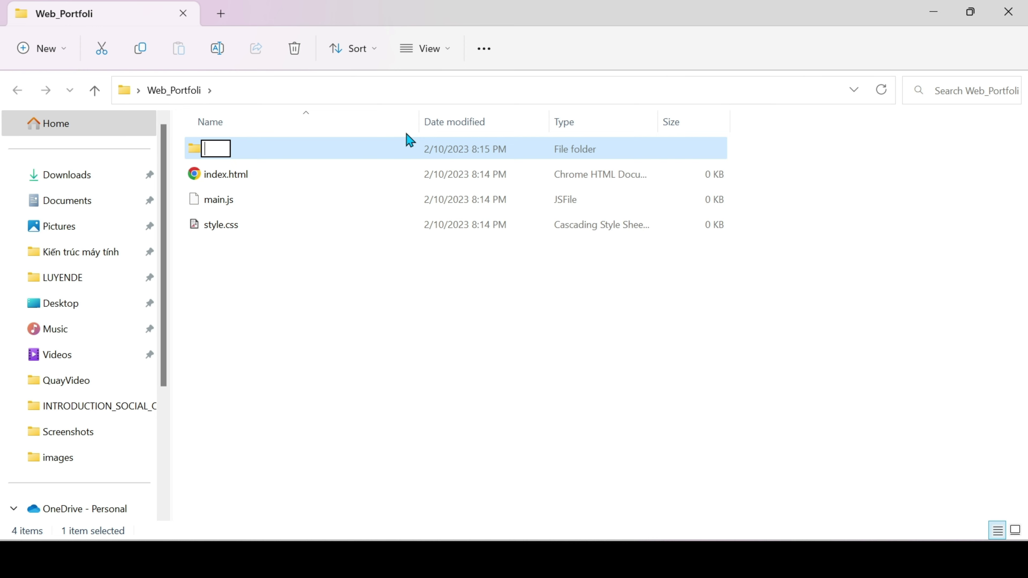
pyautogui.write('images')
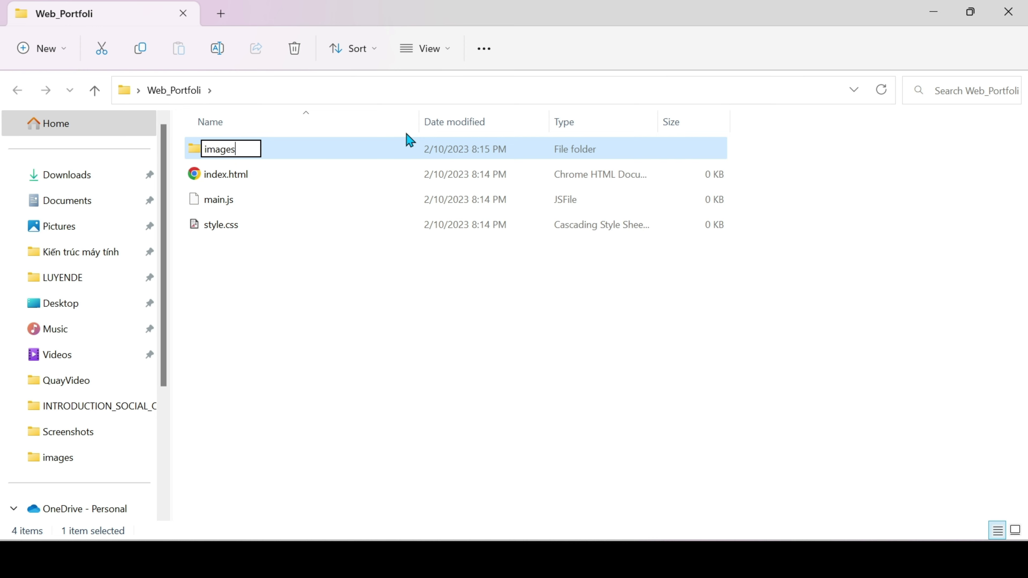
pyautogui.click(327, 296)
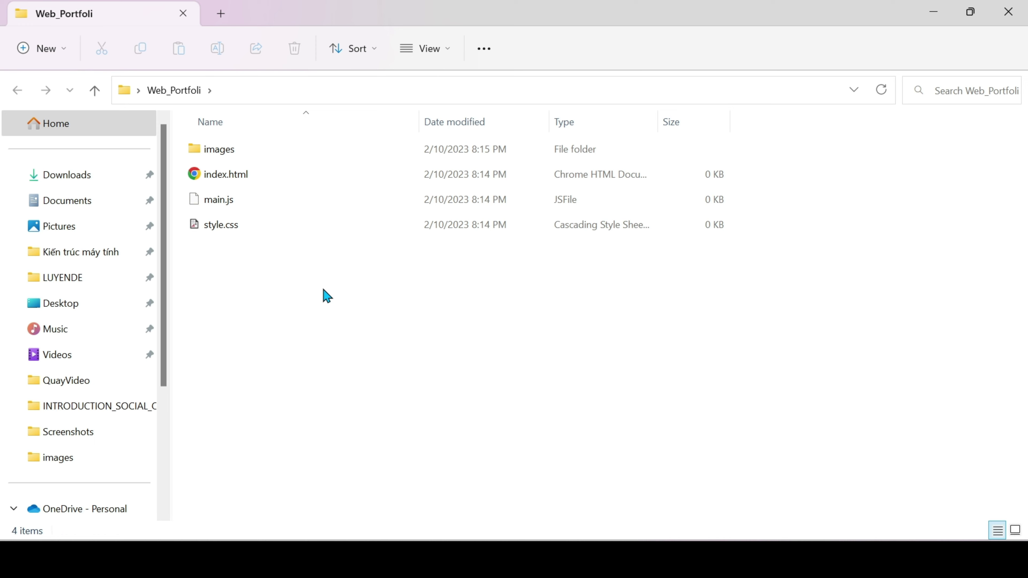
# - Look inside the new images folder, and select all files in the existing Web_PersonalPorfolio images folder
pyautogui.doubleClick(224, 153)
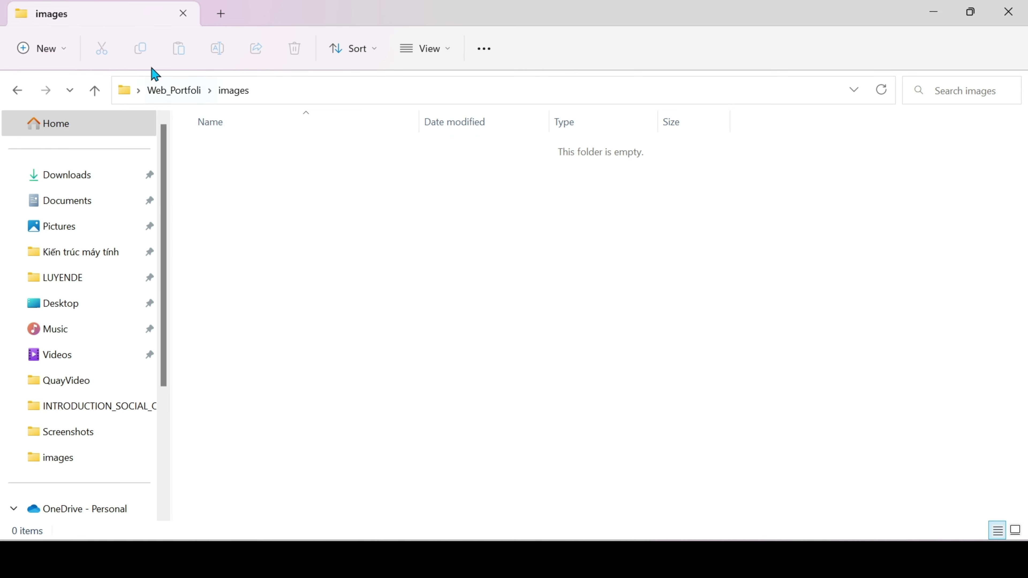
pyautogui.click(96, 92)
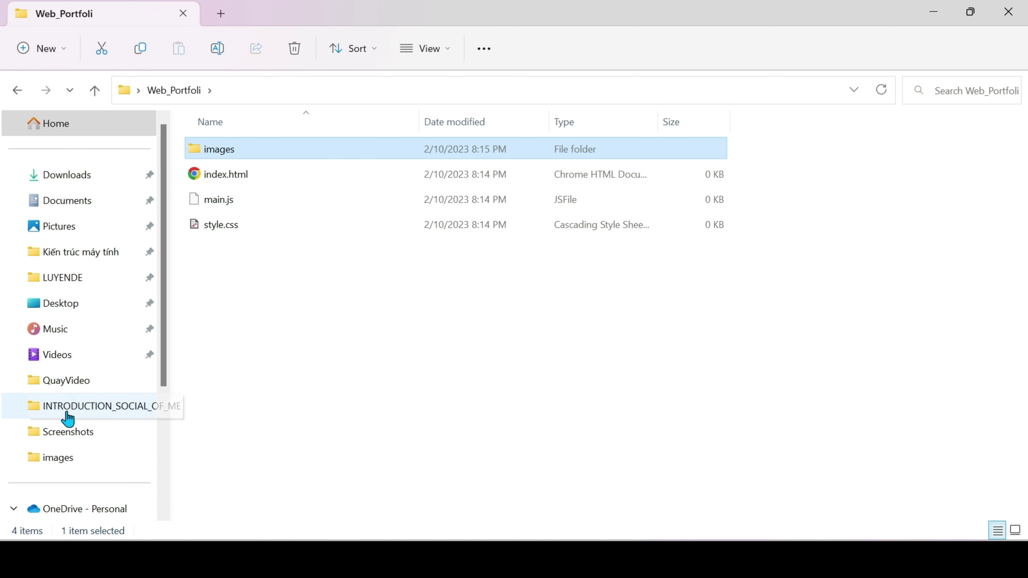
pyautogui.click(67, 460)
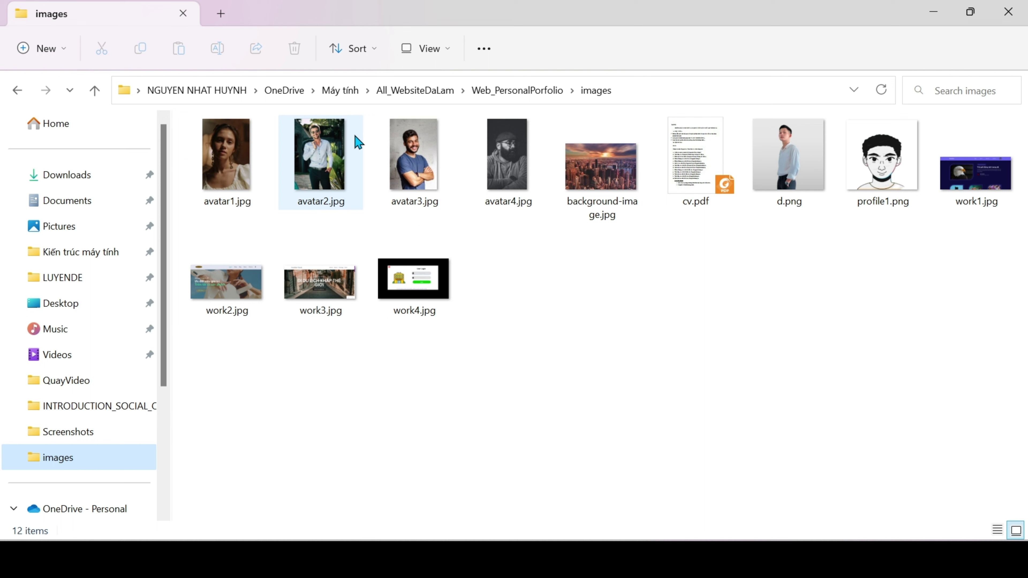
pyautogui.moveTo(269, 352); pyautogui.dragTo(963, 213)
pyautogui.click(580, 395)
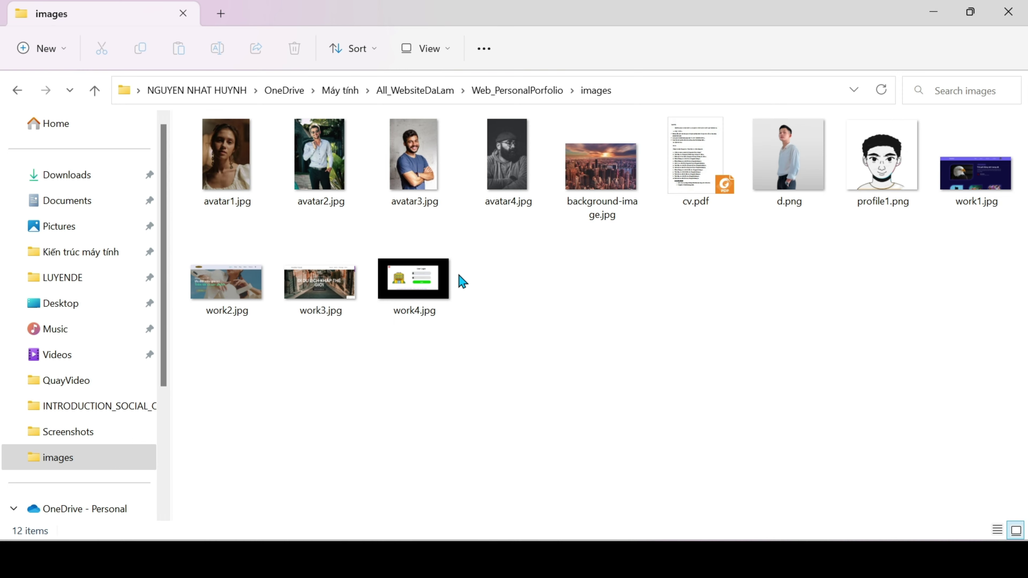
pyautogui.moveTo(264, 365); pyautogui.dragTo(1000, 115)
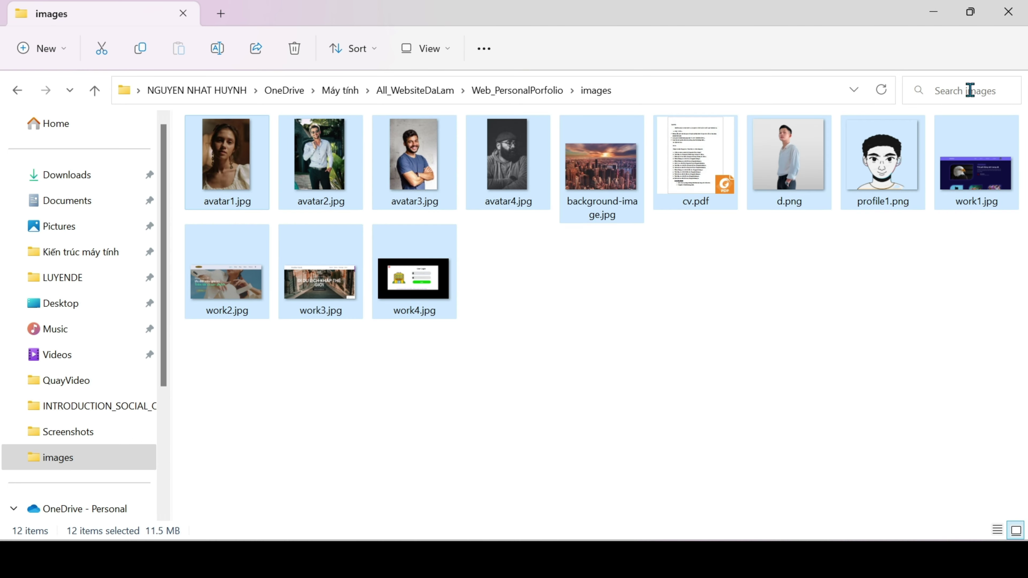
# - Switch to Chrome and open pexels.com in a new tab
pyautogui.click(932, 12)
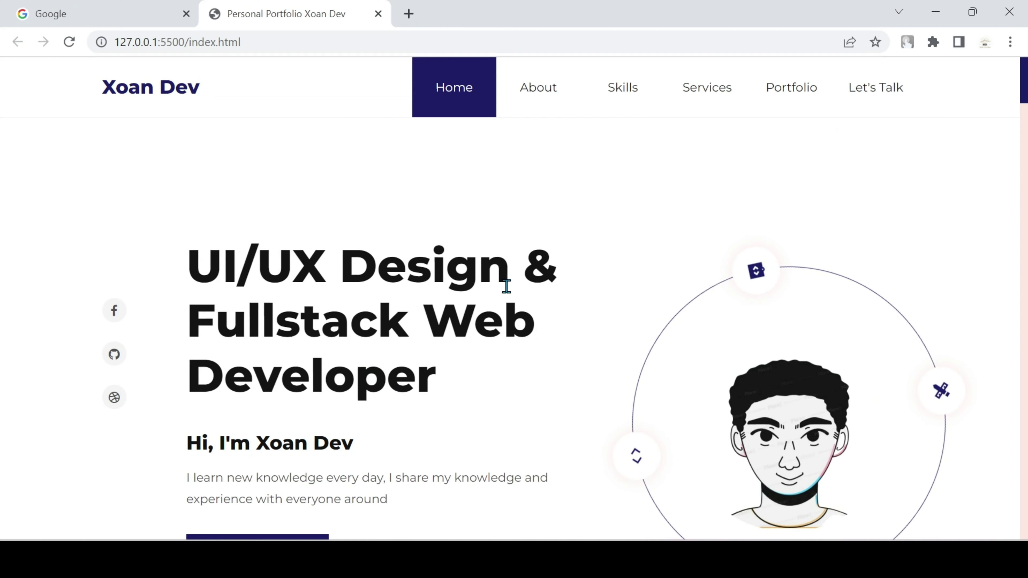
pyautogui.click(409, 14)
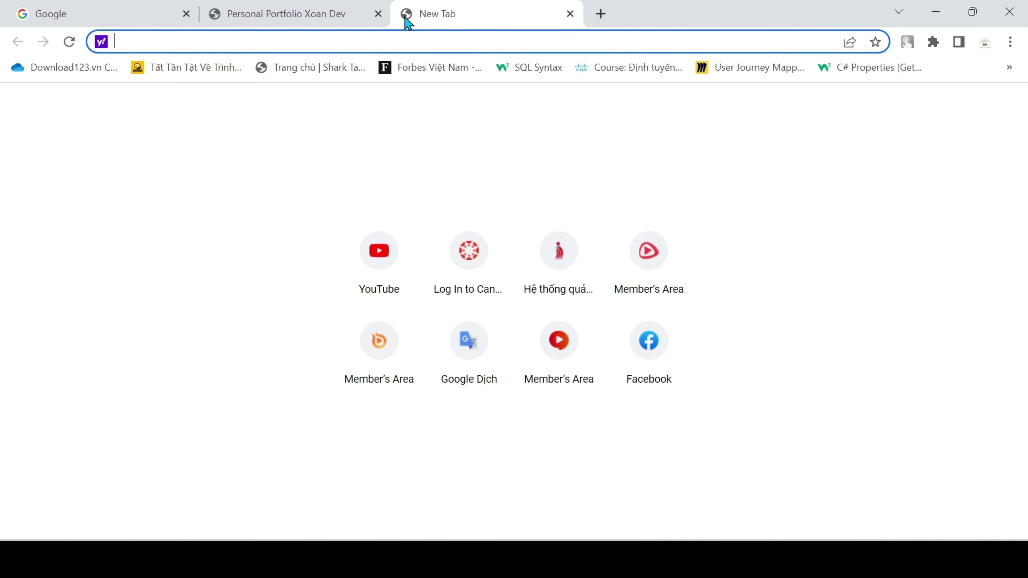
pyautogui.write('peẽ')
pyautogui.press('Return')
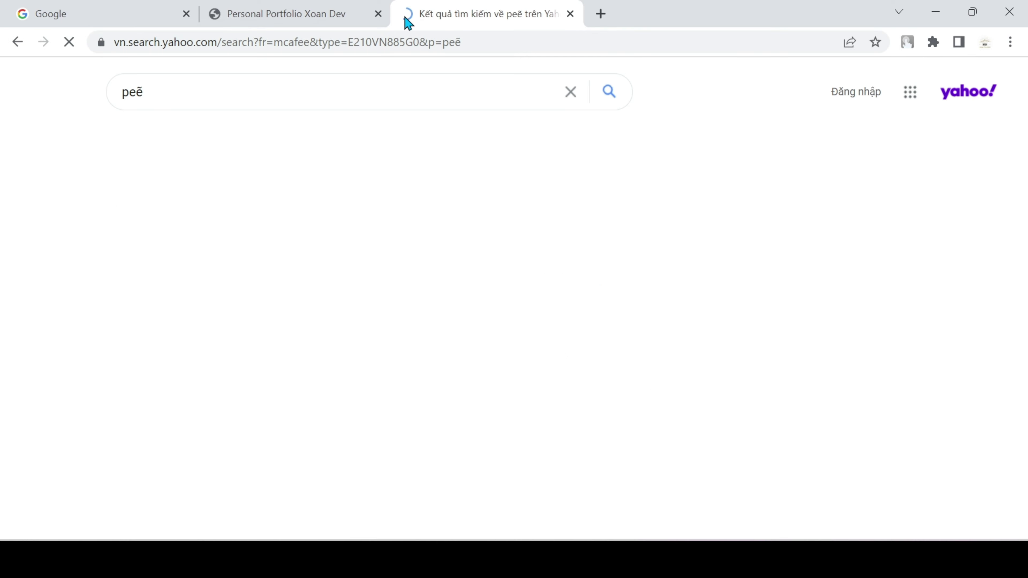
pyautogui.click(289, 35)
pyautogui.write('pexels.com')
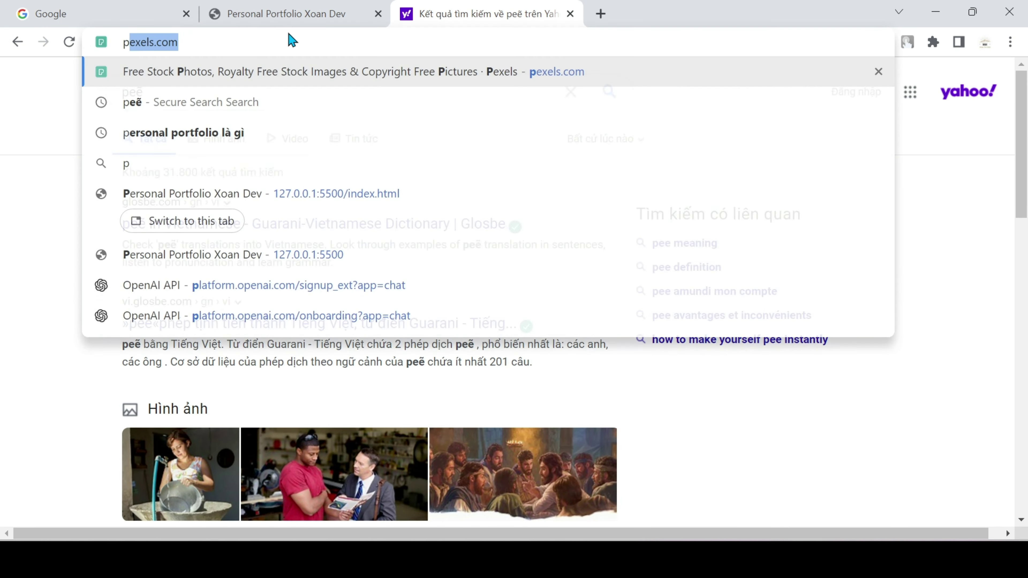
pyautogui.press('Return')
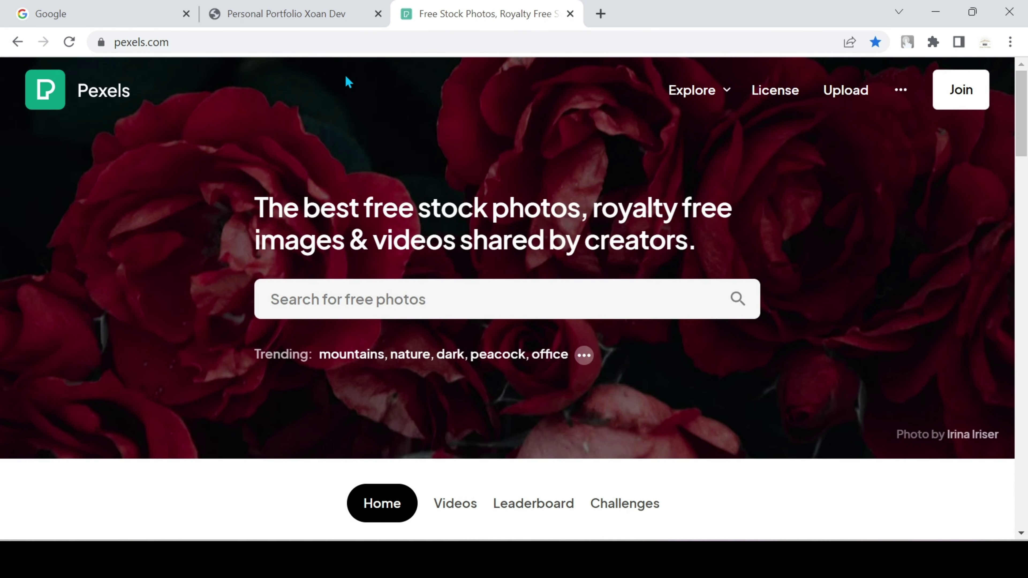
# - Search Pexels for "avatar profile" photos
pyautogui.scroll(-3, 401, 122)
pyautogui.scroll(-5, 402, 127)
pyautogui.scroll(1, 435, 147)
pyautogui.scroll(-10, 504, 195)
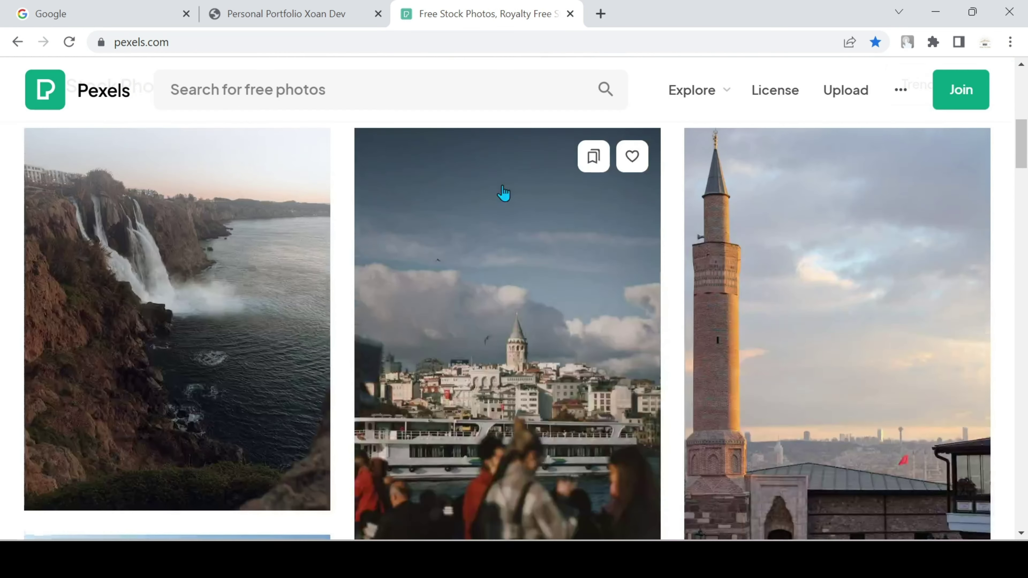
pyautogui.scroll(10, 501, 199)
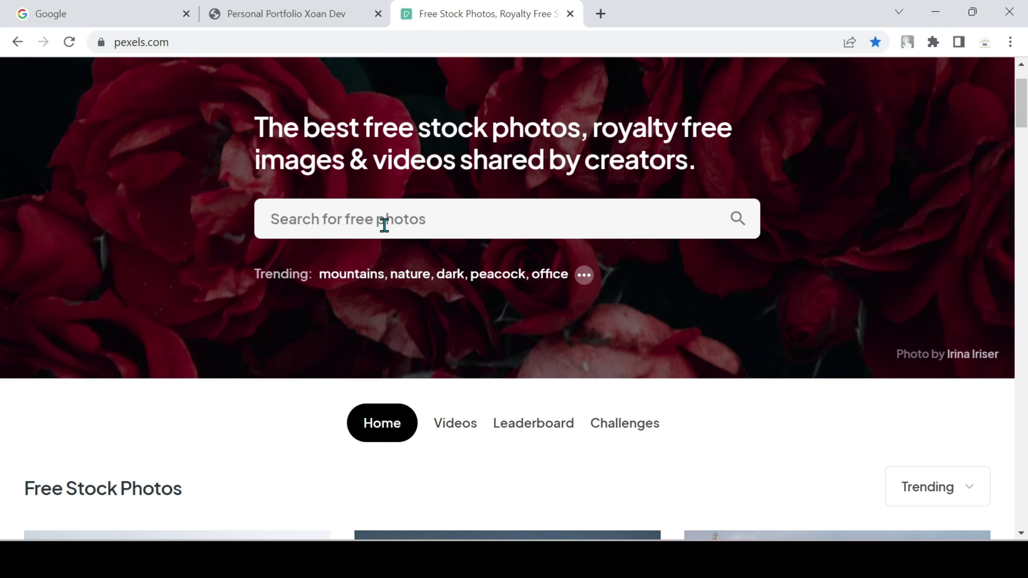
pyautogui.write('avay')
pyautogui.press('BackSpace')
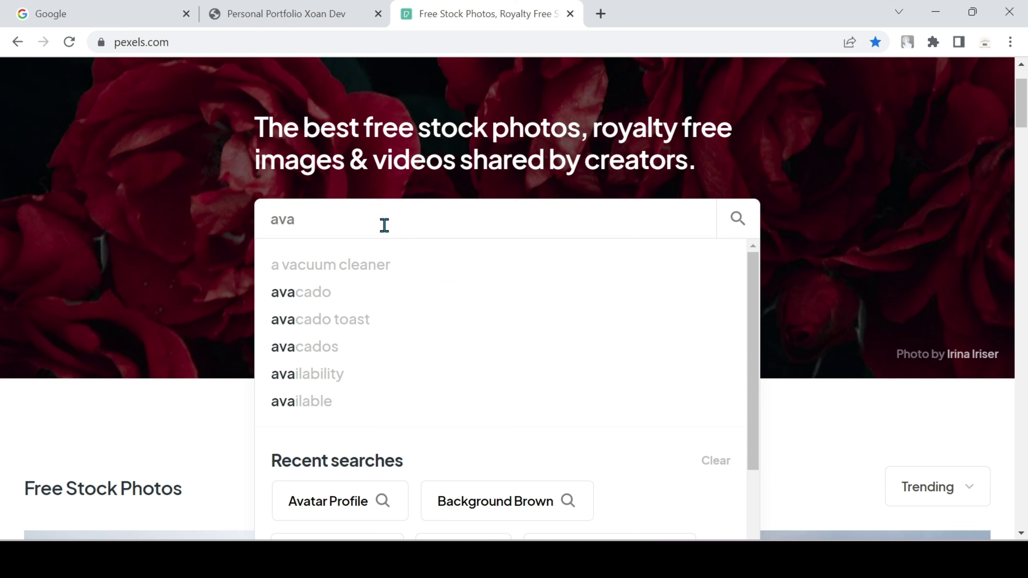
pyautogui.write('tar pf')
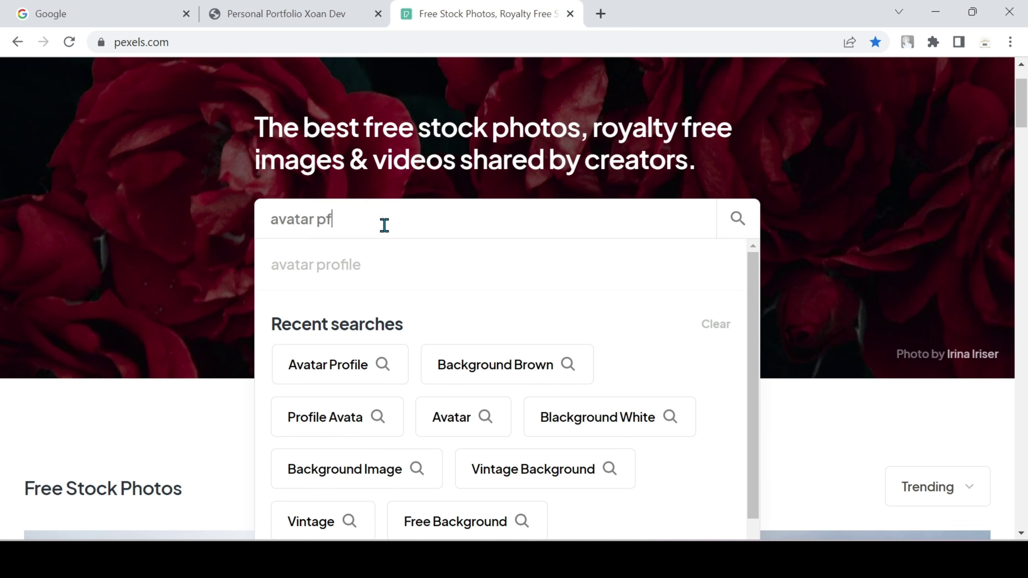
pyautogui.press('BackSpace')
pyautogui.write('rof')
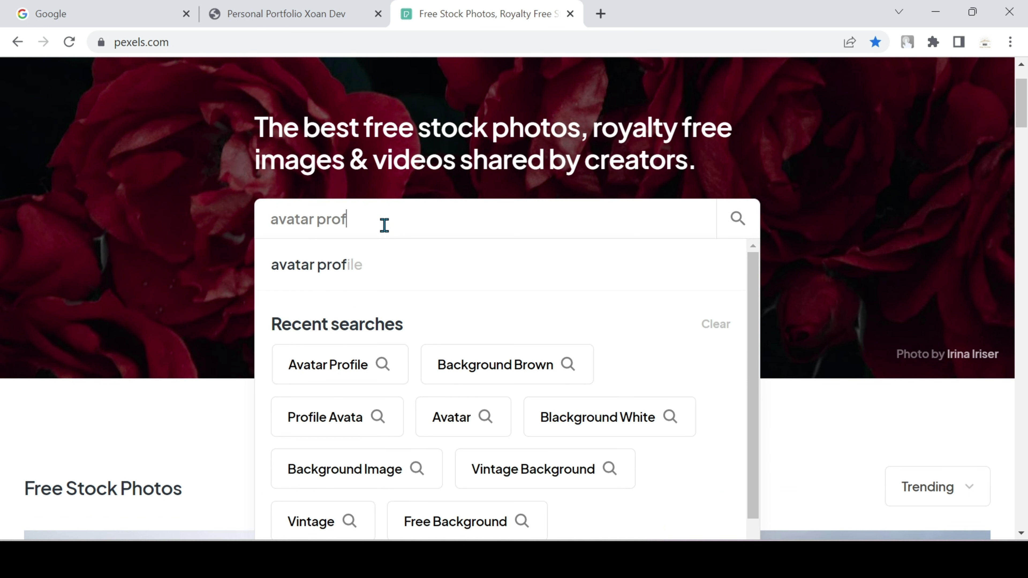
pyautogui.write('ile')
pyautogui.press('Return')
# - Examine the avatar profile results for a portrait photo suitable for the portfolio
pyautogui.scroll(-5, 395, 245)
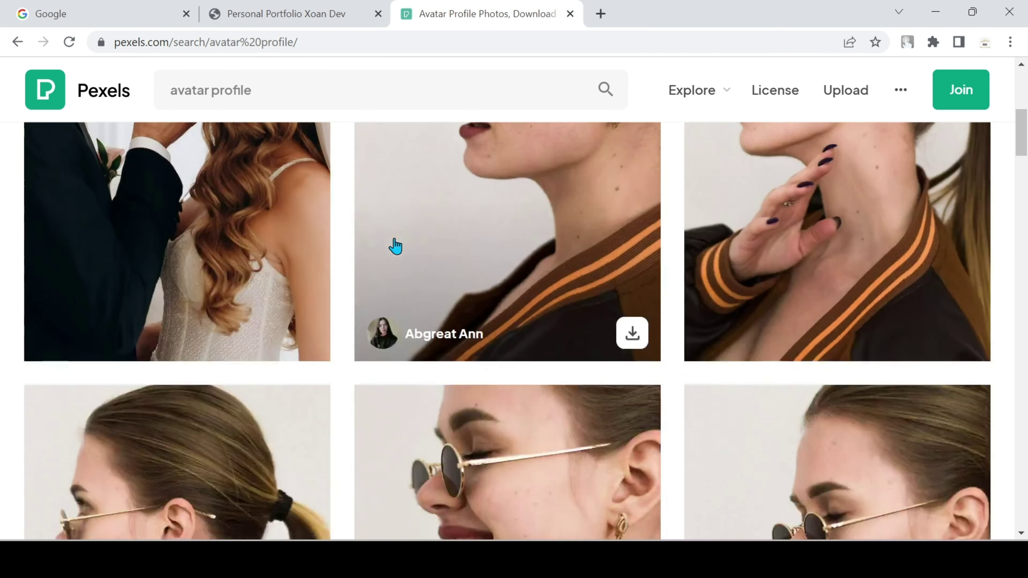
pyautogui.scroll(-10, 395, 246)
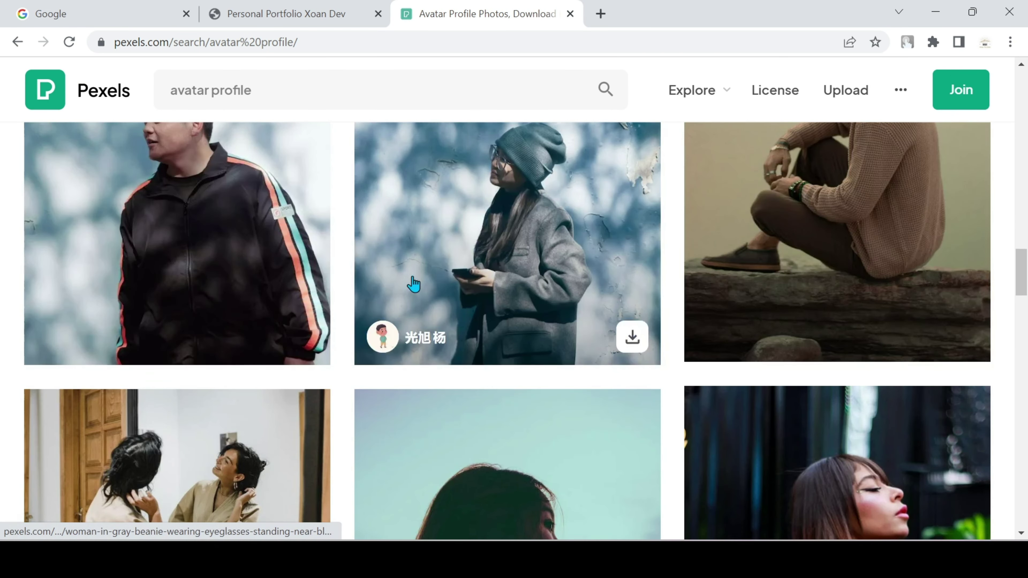
pyautogui.scroll(5, 413, 283)
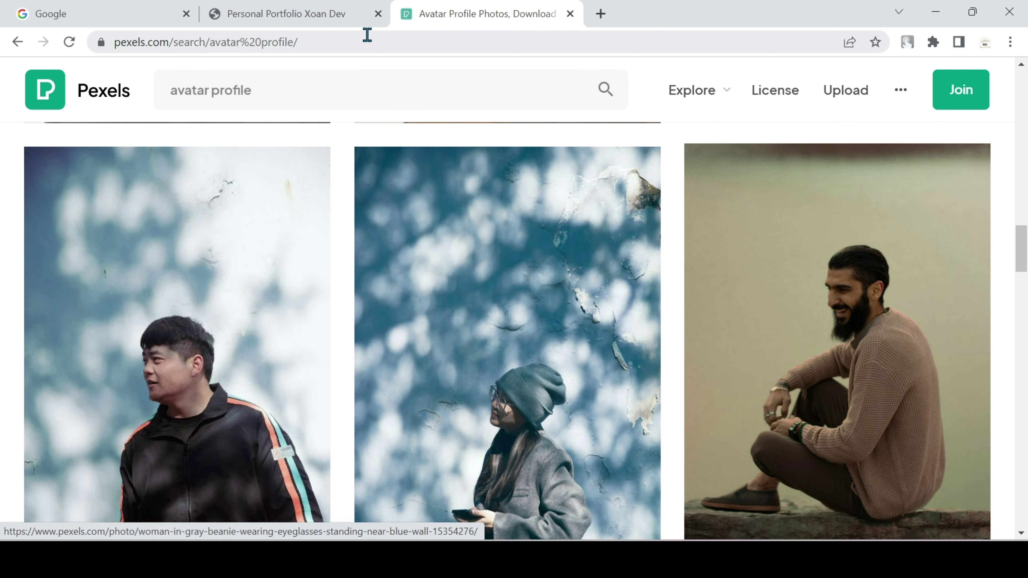
pyautogui.scroll(12, 420, 115)
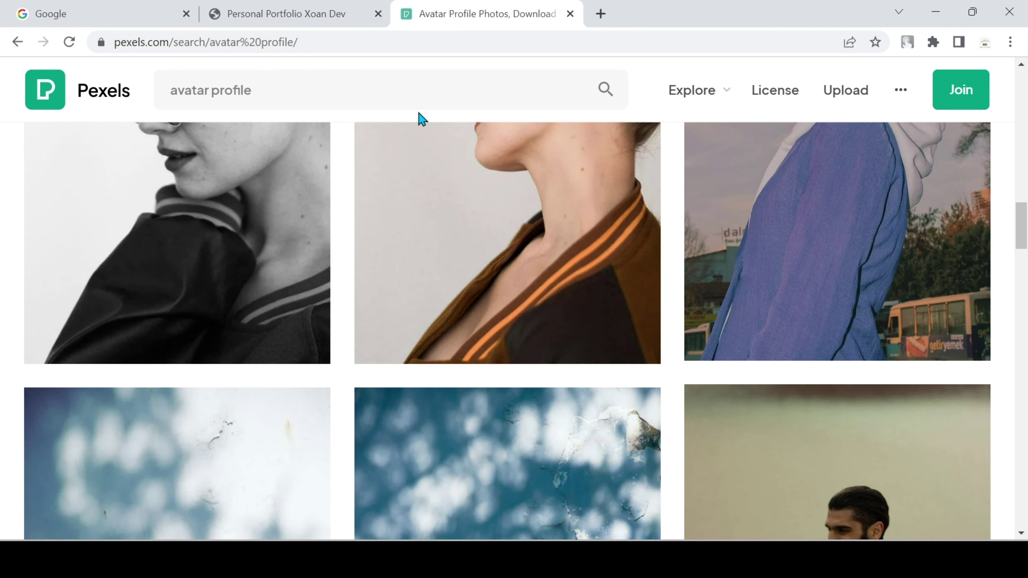
pyautogui.scroll(-15, 593, 174)
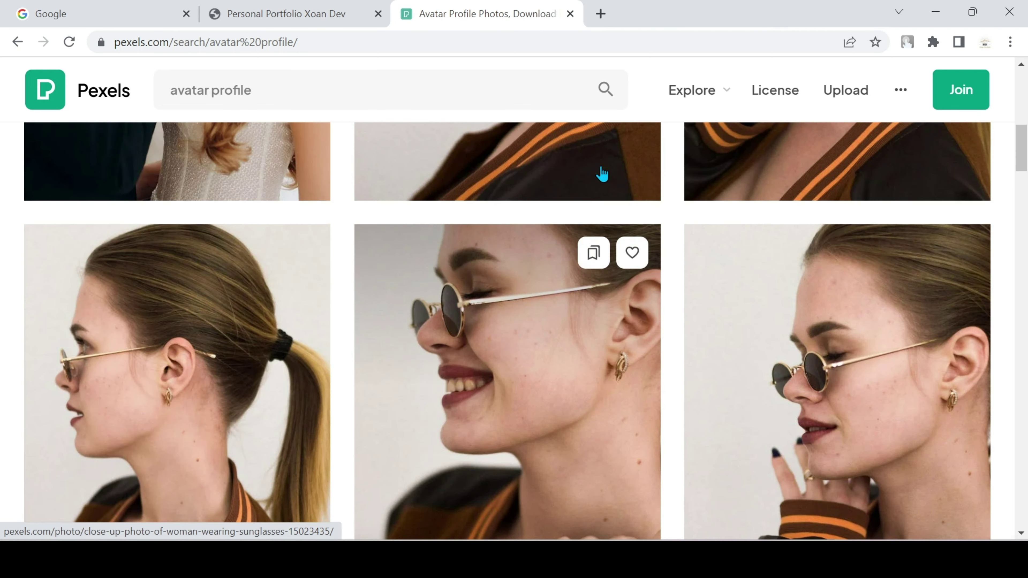
pyautogui.scroll(-4, 829, 216)
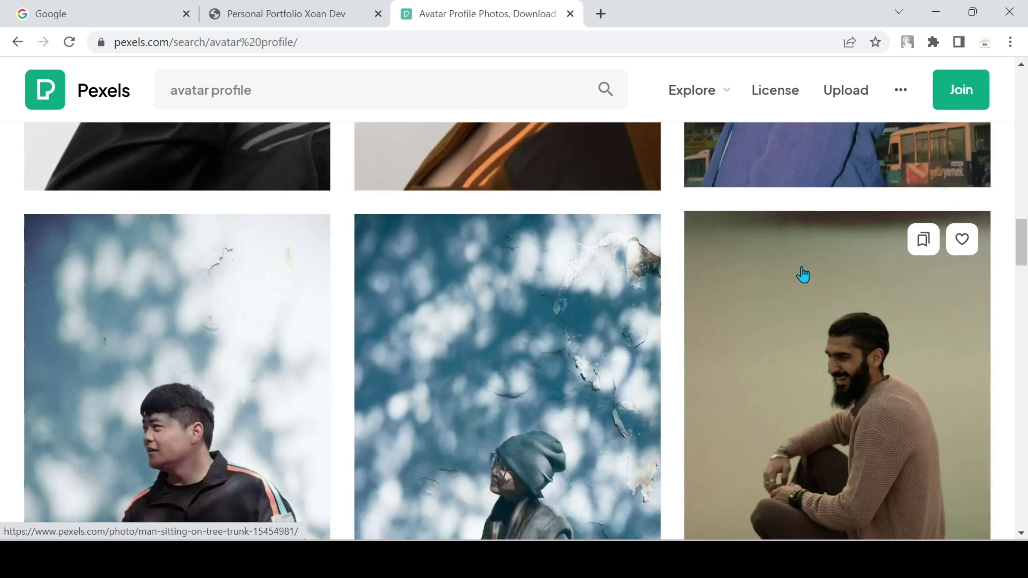
pyautogui.rightClick(826, 287)
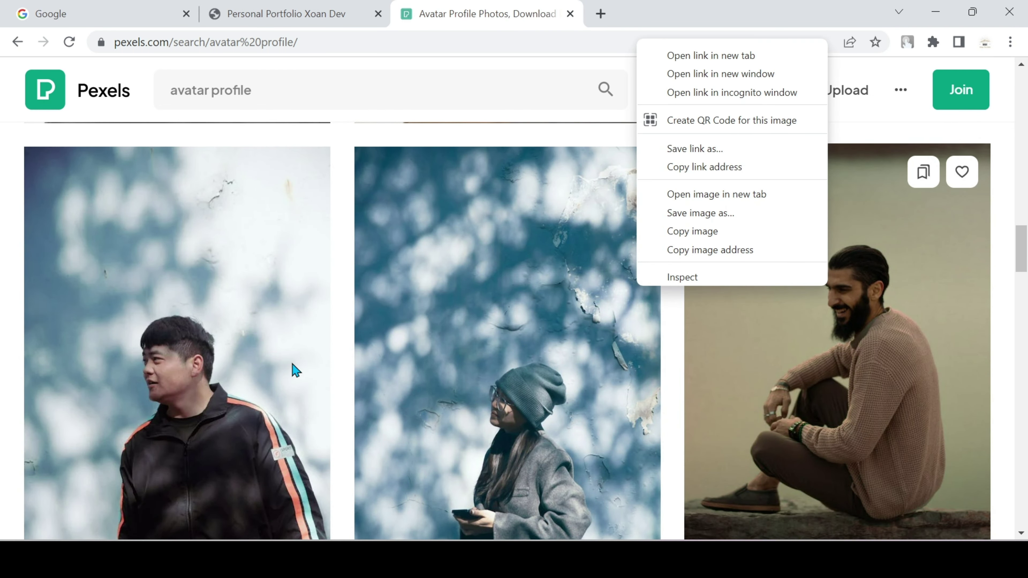
pyautogui.scroll(-15, 470, 367)
pyautogui.scroll(3, 532, 362)
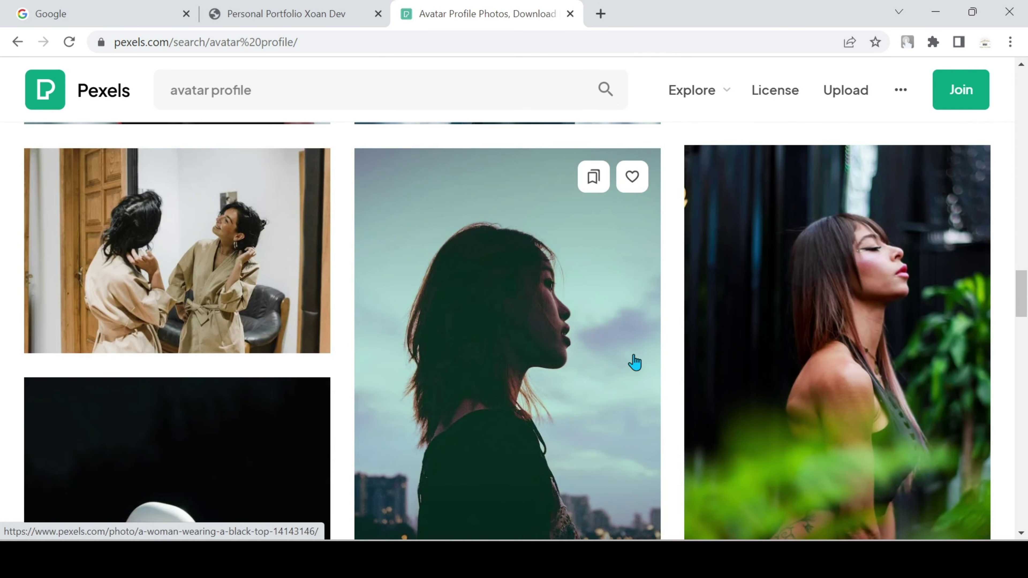
# - Save the side-profile photo of the woman in a black top as profile_about in Downloads, in WEBP format
pyautogui.rightClick(510, 354)
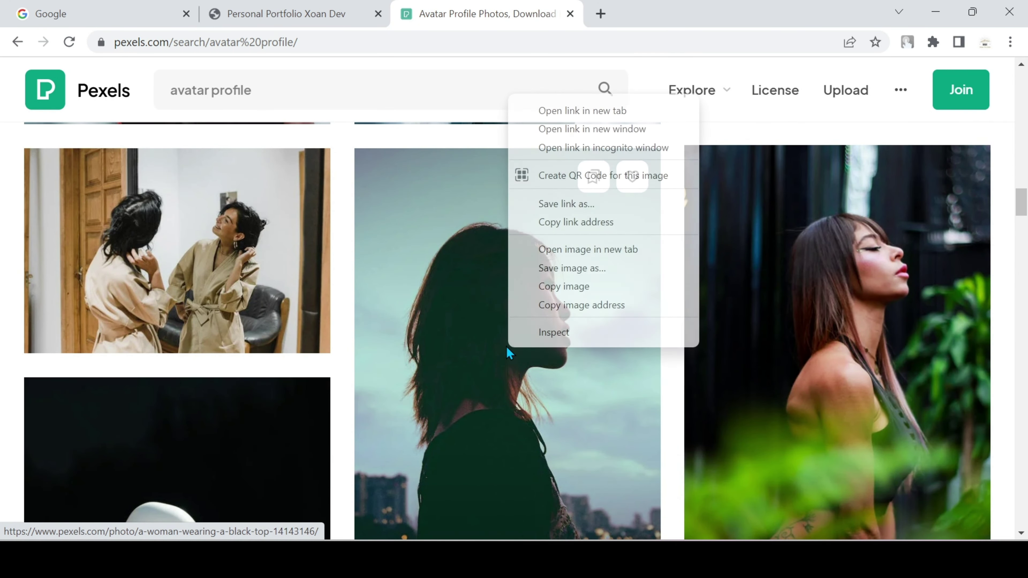
pyautogui.click(597, 269)
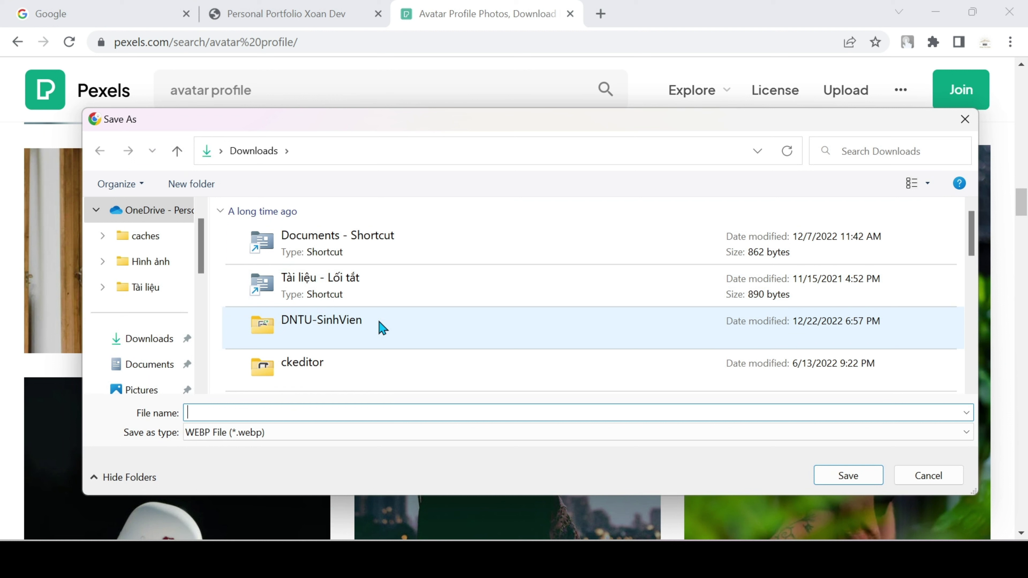
pyautogui.write('profile_about')
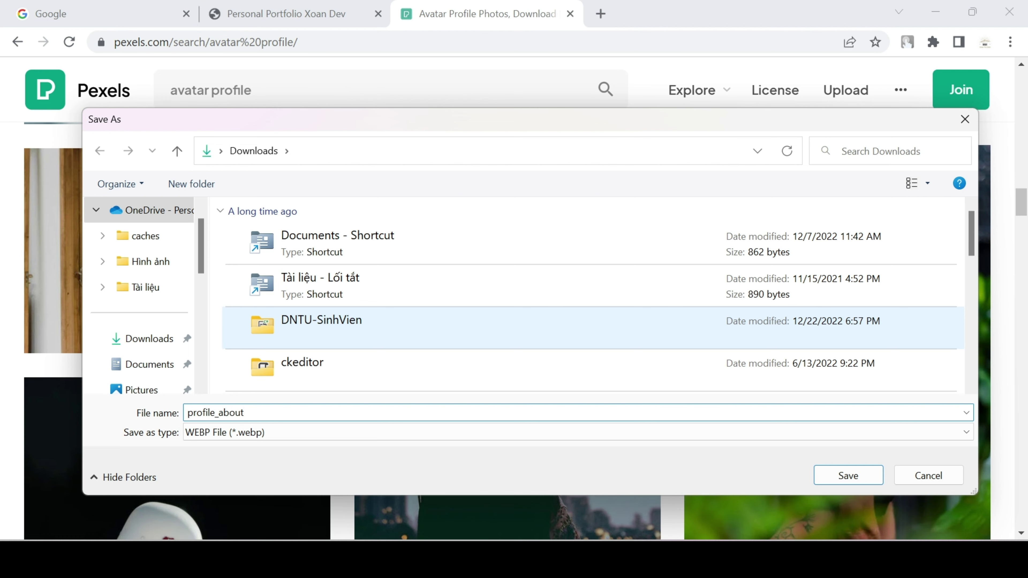
pyautogui.press('Return')
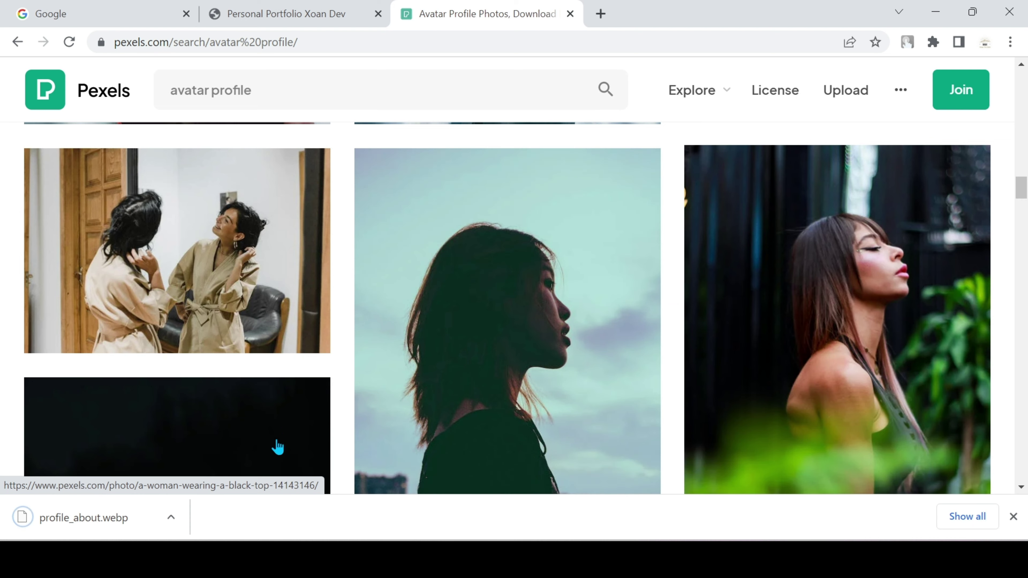
# - Switch to File Explorer and copy avatar1.jpg to avatar4.jpg, background-image.jpg, cv.pdf and work2.jpg to work4.jpg from the Web_PersonalPorfolio images folder
pyautogui.hotkey('alt', 'Tab')
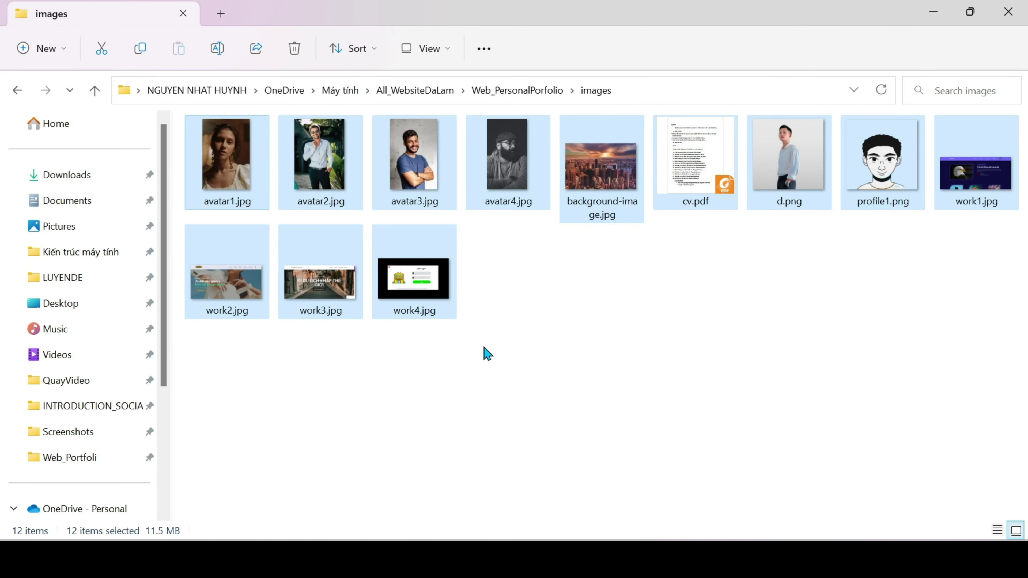
pyautogui.click(504, 329)
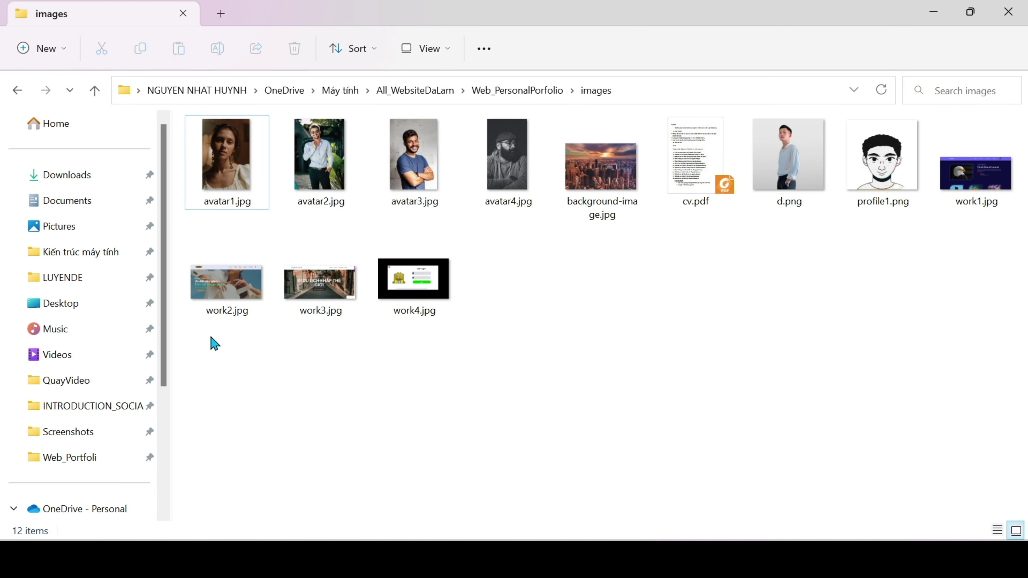
pyautogui.moveTo(350, 363); pyautogui.dragTo(698, 157)
pyautogui.hotkey('shift', 'F10')
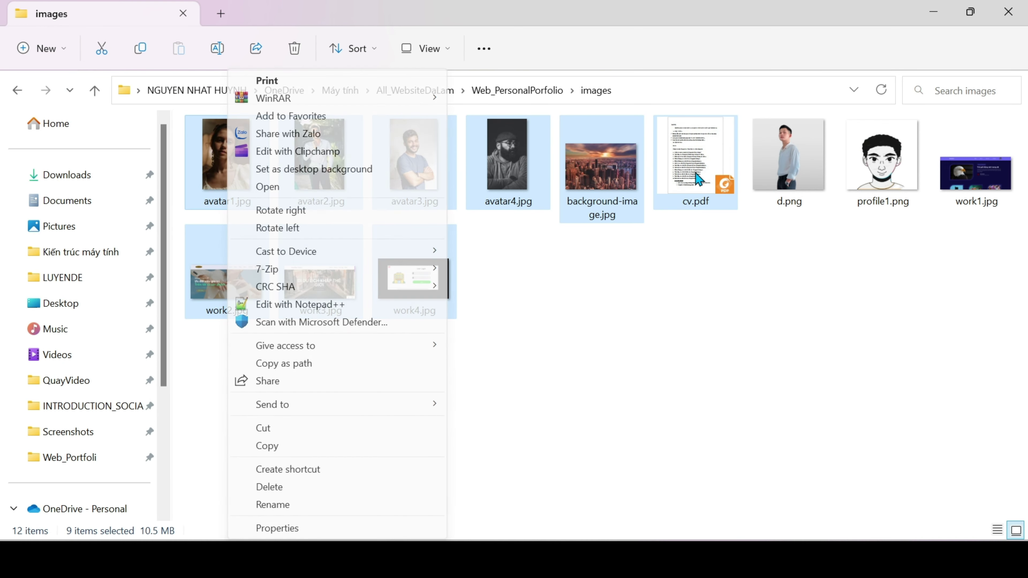
pyautogui.click(290, 448)
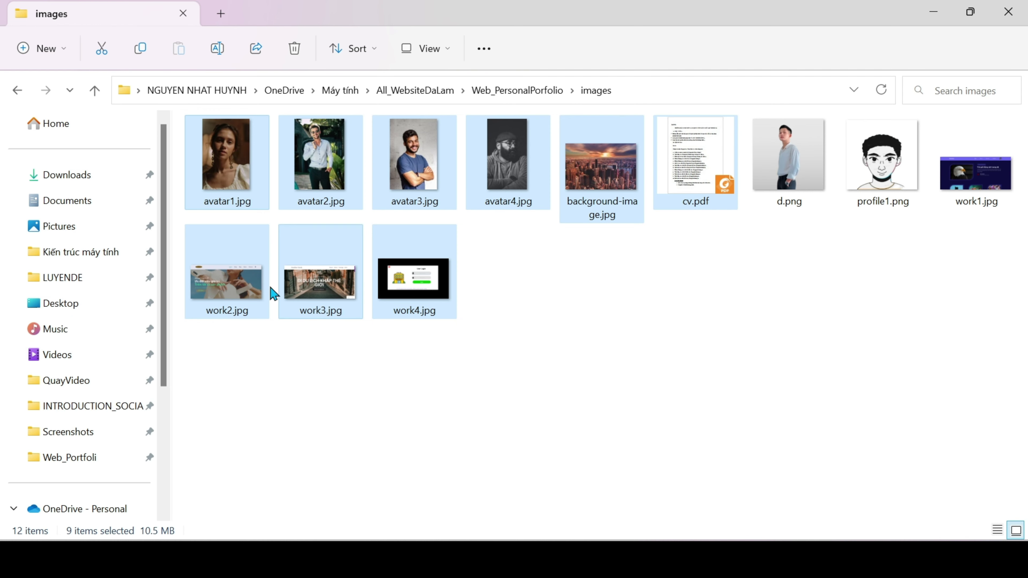
# - Open the images folder inside Web_Portfoli on the desktop in a maximized window and paste the copied files there
pyautogui.click(931, 16)
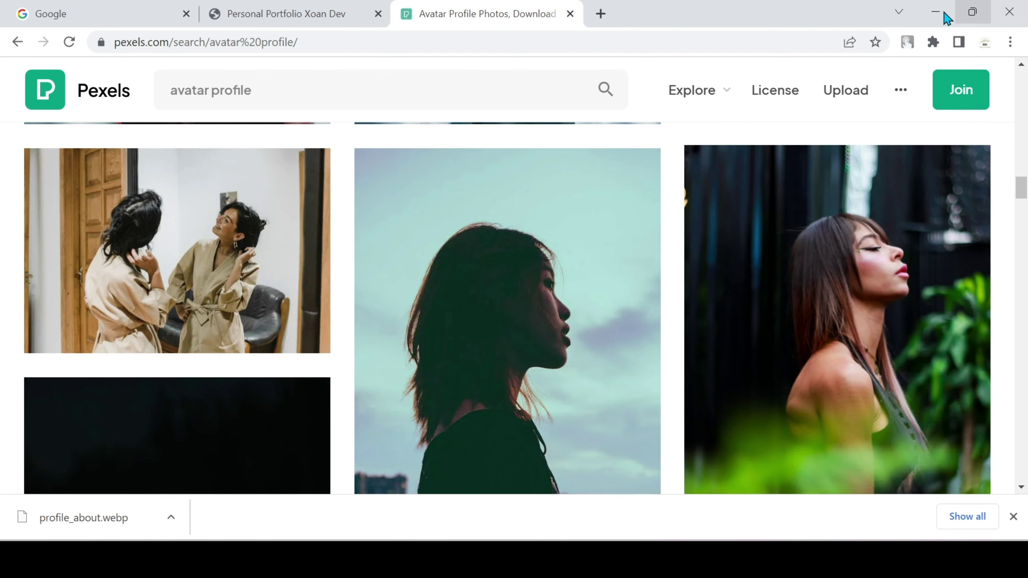
pyautogui.click(934, 12)
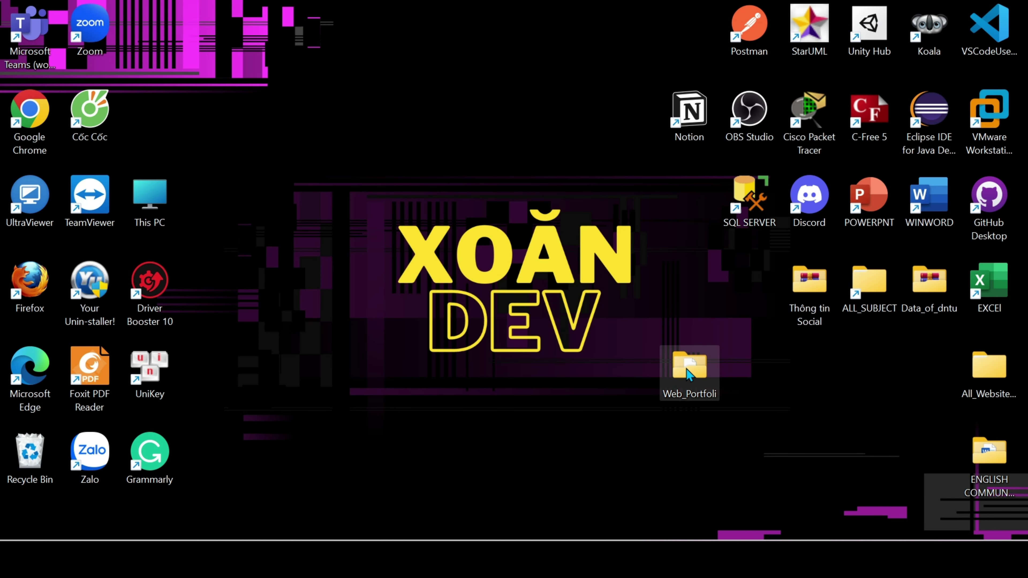
pyautogui.doubleClick(686, 369)
pyautogui.doubleClick(708, 202)
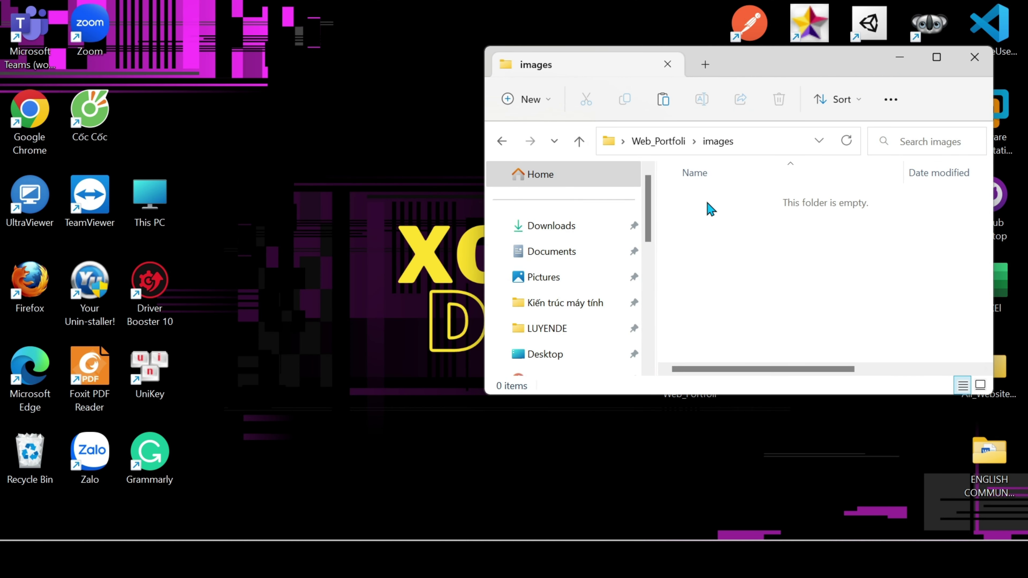
pyautogui.click(935, 61)
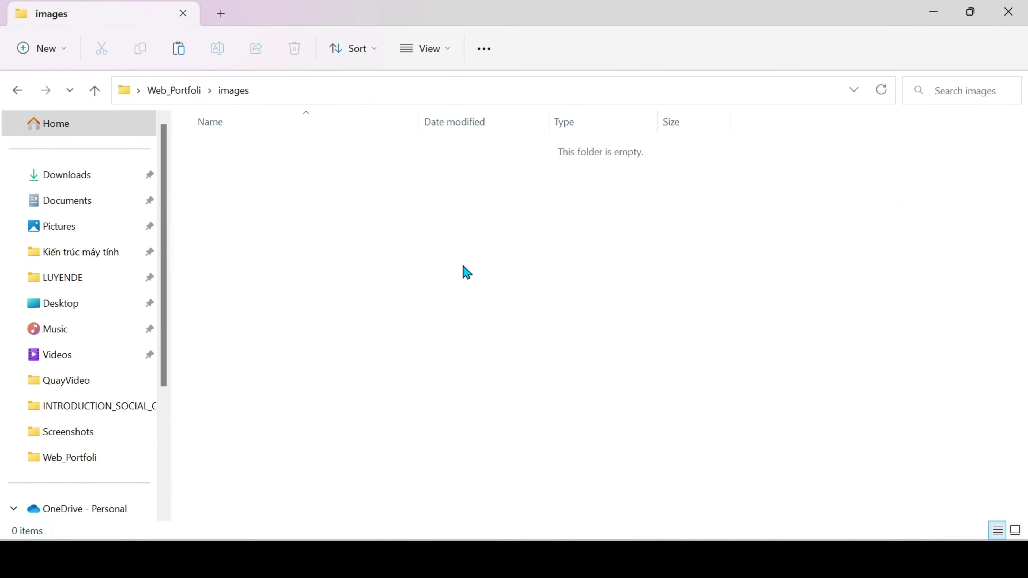
pyautogui.hotkey('ctrl', 'v')
pyautogui.click(346, 462)
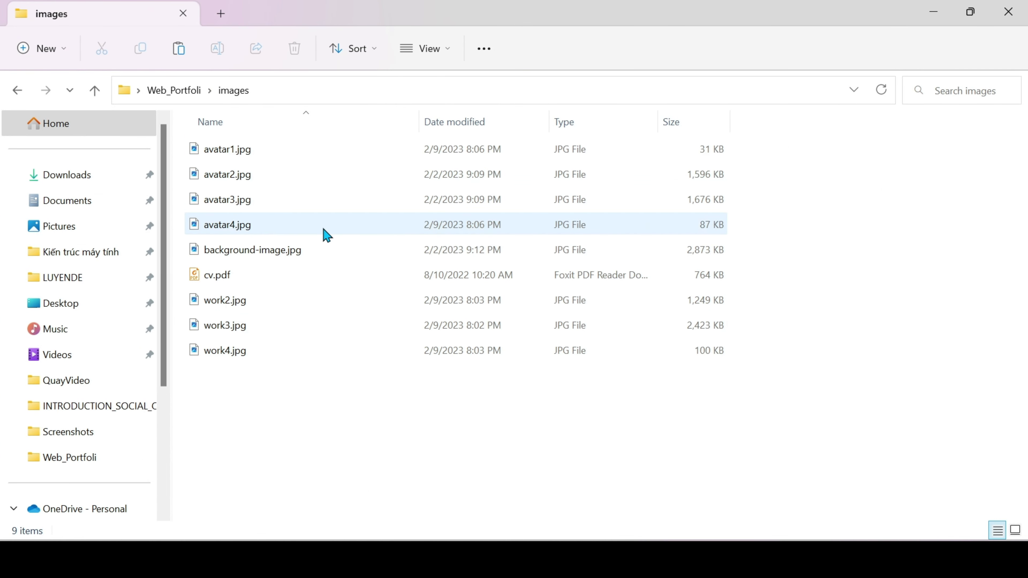